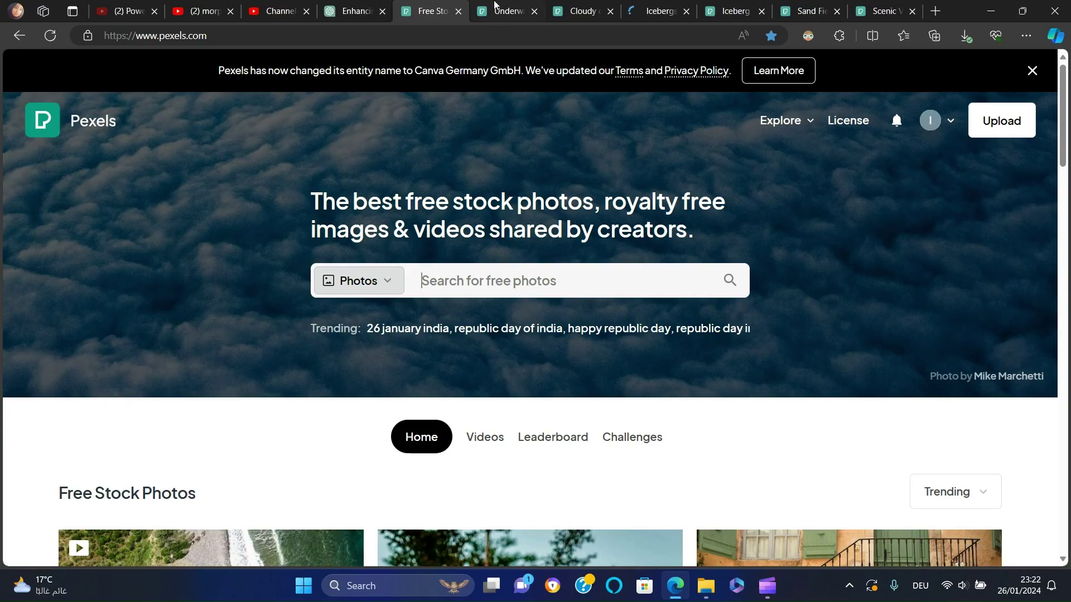
# Step: Look through the open Pexels photo pages one after another, from the underwater photo to the scenic view
pyautogui.click(497, 6)
pyautogui.click(575, 7)
pyautogui.click(658, 7)
pyautogui.click(736, 7)
pyautogui.click(817, 4)
pyautogui.click(876, 7)
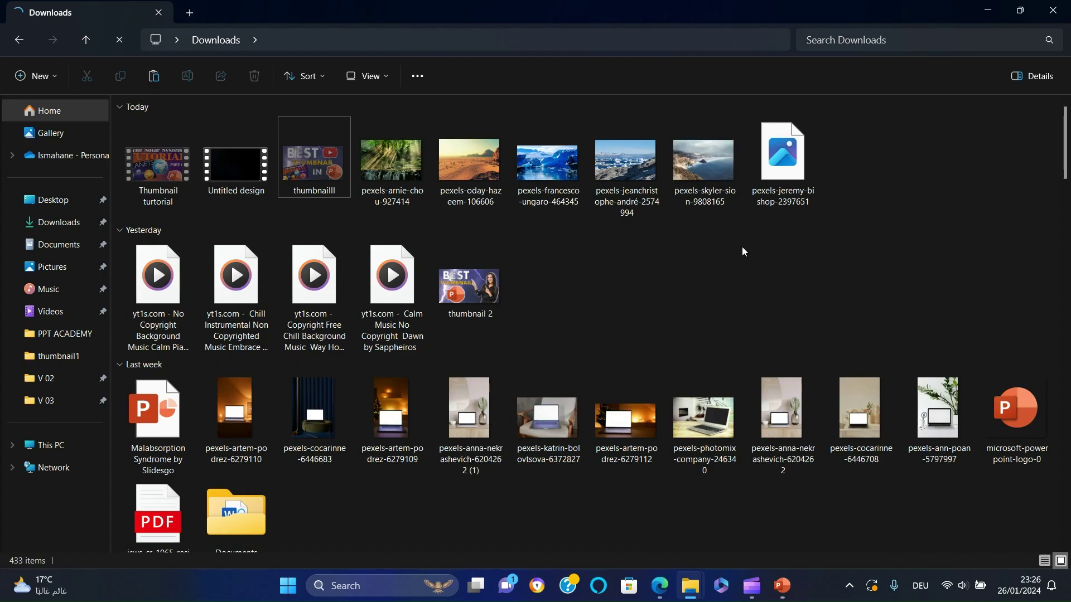
# Step: Copy the six pexels nature photos from today's Downloads and paste them onto the blank slide in PowerPoint
pyautogui.click(780, 154)
pyautogui.hotkey('shift', 'Left')
pyautogui.hotkey('shift', 'Left')
pyautogui.hotkey('shift', 'Left')
pyautogui.hotkey('shift', 'Left')
pyautogui.hotkey('shift', 'Left')
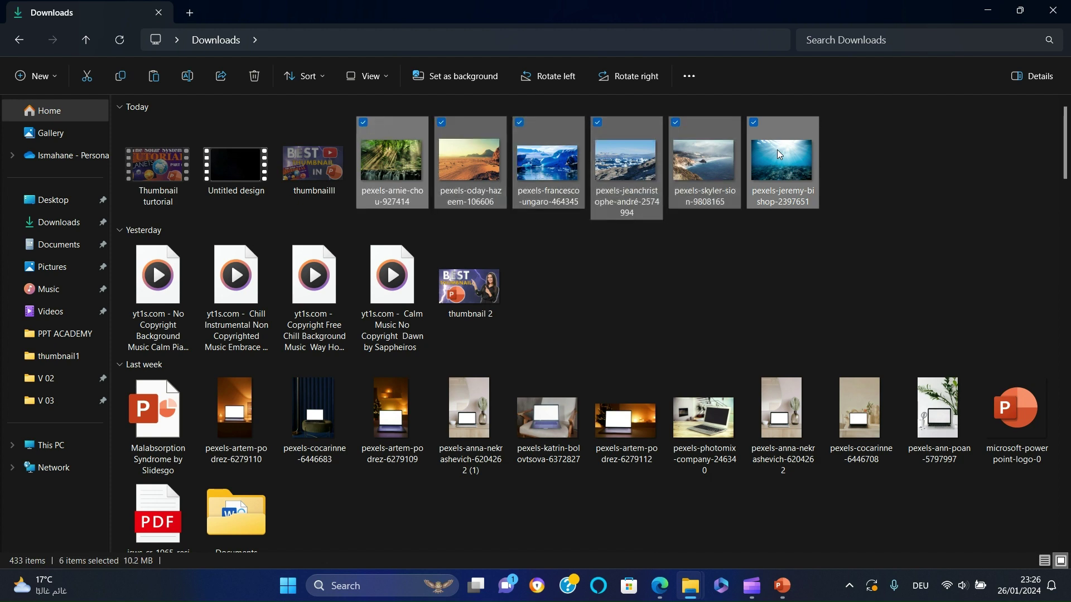
pyautogui.click(783, 586)
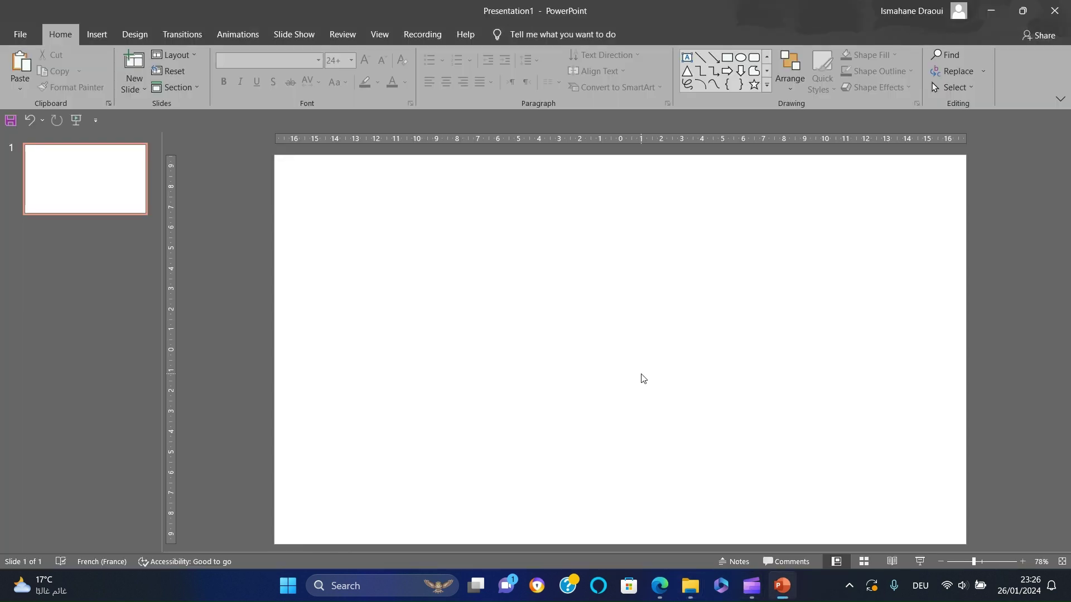
pyautogui.hotkey('ctrl', 'v')
# Step: Separate the pasted photos and spread them out in a row above the slide
pyautogui.moveTo(974, 562); pyautogui.dragTo(964, 562)
pyautogui.hotkey('ctrl', 'a')
pyautogui.moveTo(703, 364); pyautogui.dragTo(919, 294)
pyautogui.press('Escape')
pyautogui.hotkey('ctrl', 'a')
pyautogui.press('Escape')
pyautogui.moveTo(575, 282); pyautogui.dragTo(316, 288)
# Step: Crop the nature photos to a 16:9 aspect ratio
pyautogui.click(902, 81)
pyautogui.moveTo(947, 139)
pyautogui.click(1014, 343)
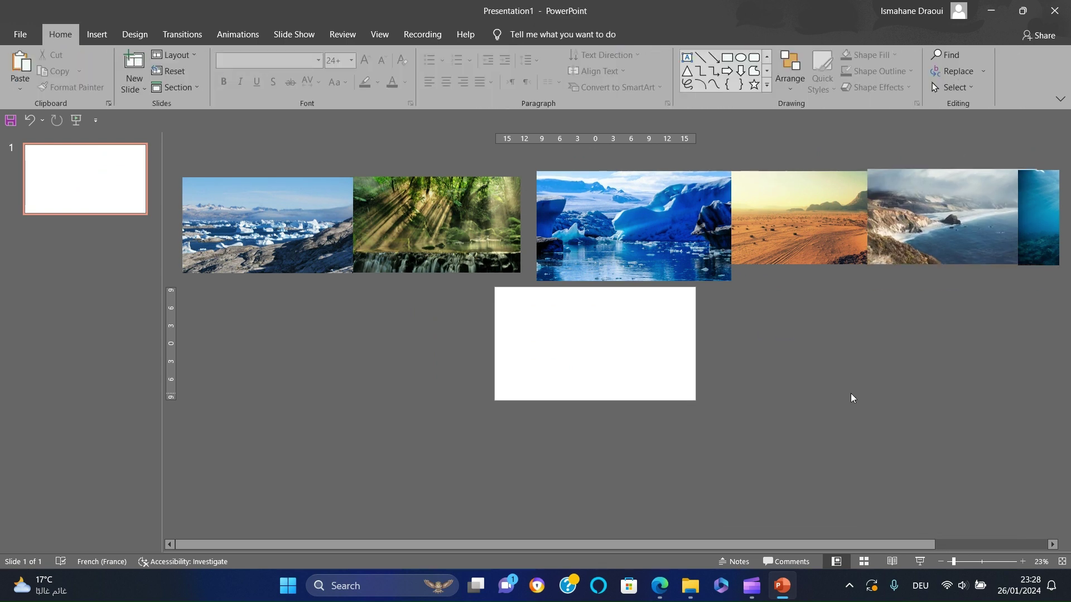
# Step: Duplicate slide 1 five times
pyautogui.click(41, 175)
pyautogui.hotkey('ctrl', 'd')
pyautogui.hotkey('ctrl', 'd')
pyautogui.hotkey('ctrl', 'd')
pyautogui.hotkey('ctrl', 'd')
pyautogui.hotkey('ctrl', 'd')
# Step: Delete all the photos from the duplicated slides, leaving slides 2 to 6 empty
pyautogui.click(100, 193)
pyautogui.click(363, 375)
pyautogui.hotkey('ctrl', 'a')
pyautogui.press('Delete')
pyautogui.click(92, 285)
pyautogui.click(79, 349)
pyautogui.hotkey('ctrl', 'a')
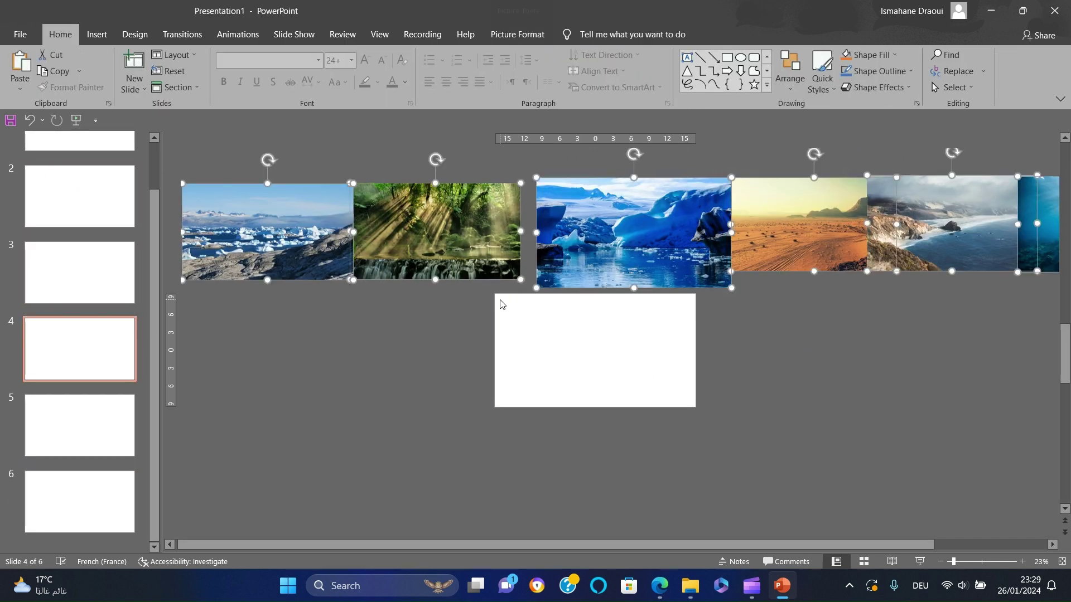
pyautogui.press('Delete')
pyautogui.click(79, 425)
pyautogui.hotkey('ctrl', 'a')
pyautogui.press('Delete')
pyautogui.click(79, 501)
# Step: Bring the six photos on slide 1 to one matching size and line them up side by side above the slide
pyautogui.scroll(5, 316, 329)
pyautogui.hotkey('ctrl', 'a')
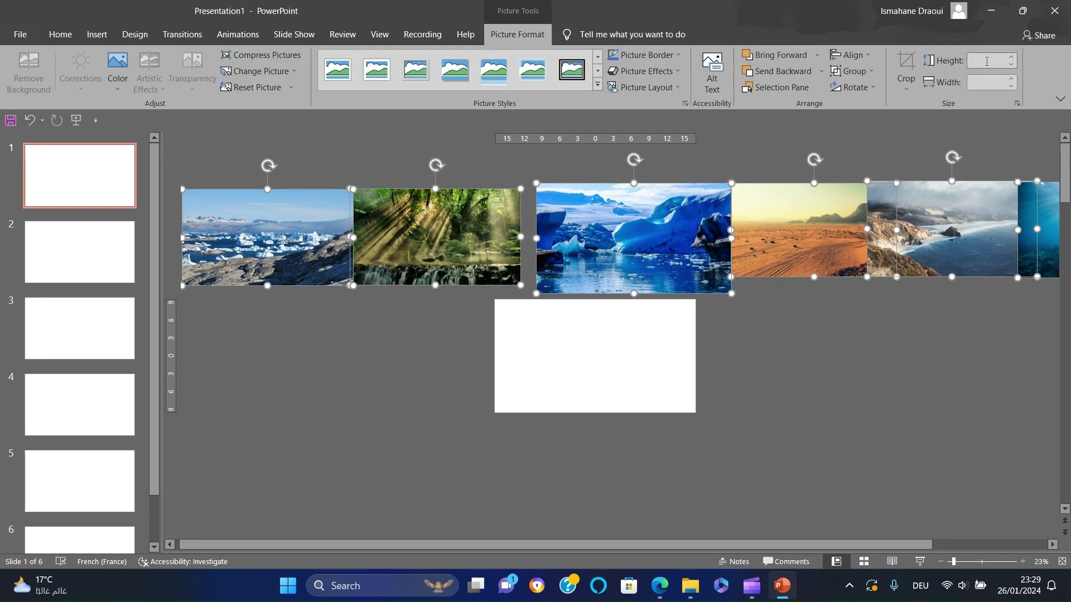
pyautogui.click(268, 223)
pyautogui.moveTo(446, 222)
pyautogui.mouseDown()
pyautogui.moveTo(274, 223)
pyautogui.moveTo(453, 223)
pyautogui.mouseUp()
pyautogui.moveTo(633, 230); pyautogui.dragTo(627, 236)
pyautogui.moveTo(725, 290); pyautogui.dragTo(701, 277)
pyautogui.moveTo(798, 223); pyautogui.dragTo(767, 229)
pyautogui.moveTo(942, 223); pyautogui.dragTo(945, 231)
pyautogui.moveTo(919, 544); pyautogui.dragTo(1031, 544)
pyautogui.moveTo(973, 221); pyautogui.dragTo(985, 229)
# Step: Duplicate the whole row of photos and place one set as a separate row above the other
pyautogui.click(202, 229)
pyautogui.hotkey('ctrl', 'a')
pyautogui.hotkey('ctrl', 'd')
pyautogui.moveTo(547, 229); pyautogui.dragTo(547, 196)
pyautogui.click(371, 279)
pyautogui.click(943, 562)
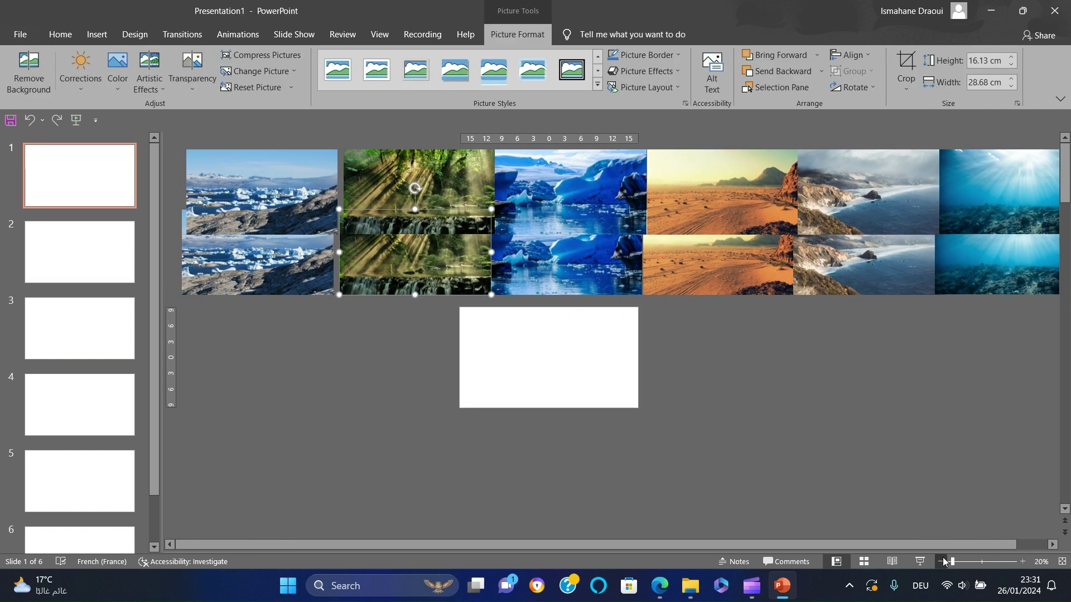
pyautogui.click(942, 562)
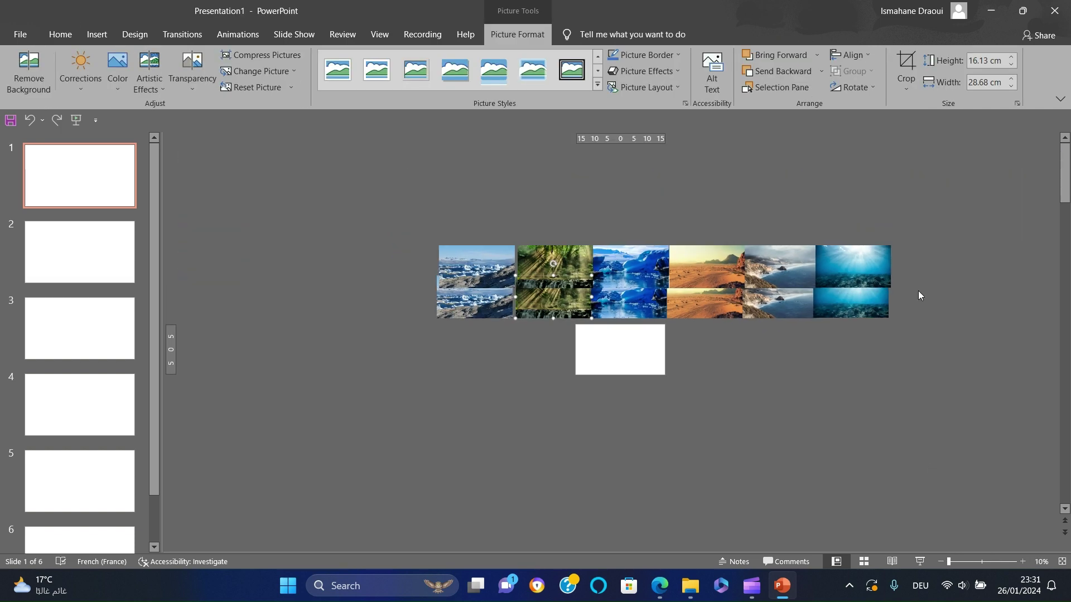
pyautogui.moveTo(918, 297); pyautogui.dragTo(411, 229)
pyautogui.moveTo(561, 261)
pyautogui.mouseDown()
pyautogui.moveTo(561, 225)
pyautogui.moveTo(557, 247)
pyautogui.mouseUp()
pyautogui.click(803, 430)
# Step: Cut the rocky iceberg photo from the lower row and use it from the clipboard as slide 1's background picture fill
pyautogui.click(487, 302)
pyautogui.press('Delete')
pyautogui.rightClick(629, 353)
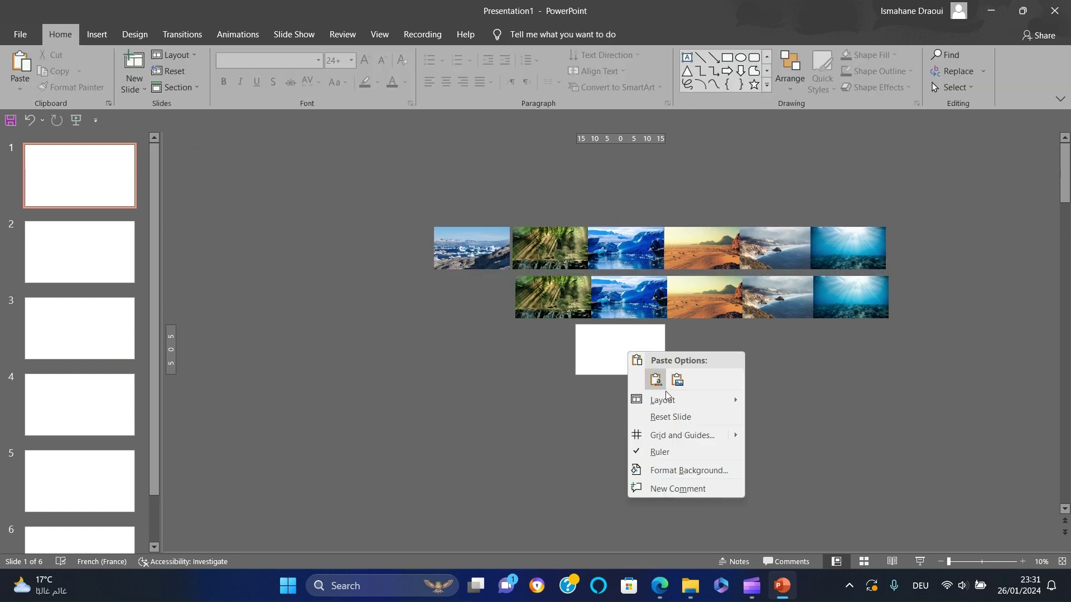
pyautogui.click(648, 471)
pyautogui.click(944, 256)
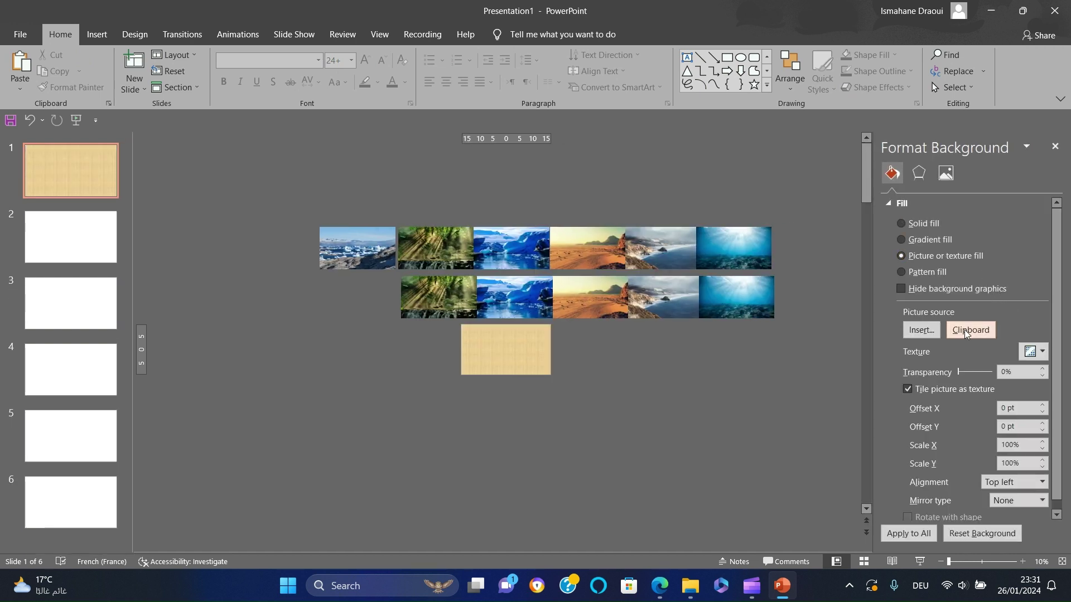
pyautogui.click(971, 329)
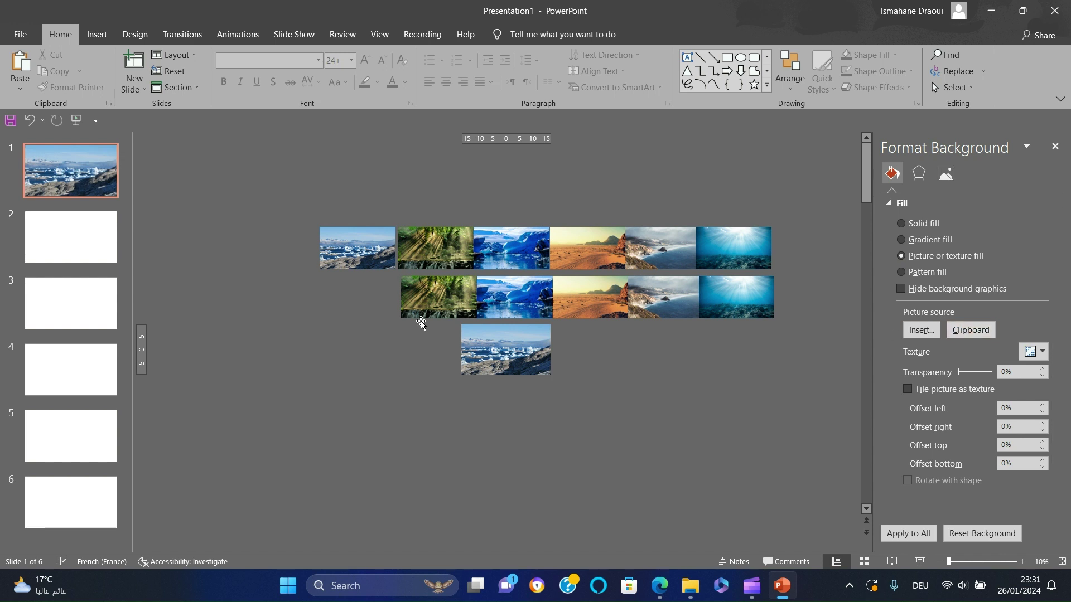
# Step: Fill slide 2's background with the forest photo and slide 3's with the blue iceberg photo cut from the lower row
pyautogui.click(53, 239)
pyautogui.click(927, 256)
pyautogui.click(70, 170)
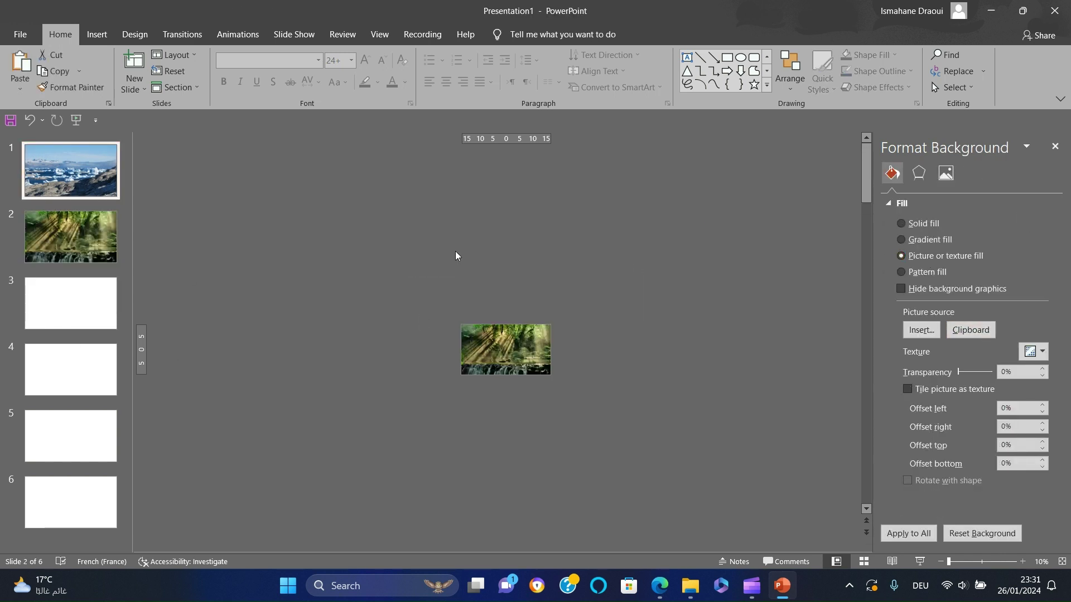
pyautogui.click(515, 299)
pyautogui.hotkey('ctrl', 'x')
pyautogui.click(71, 303)
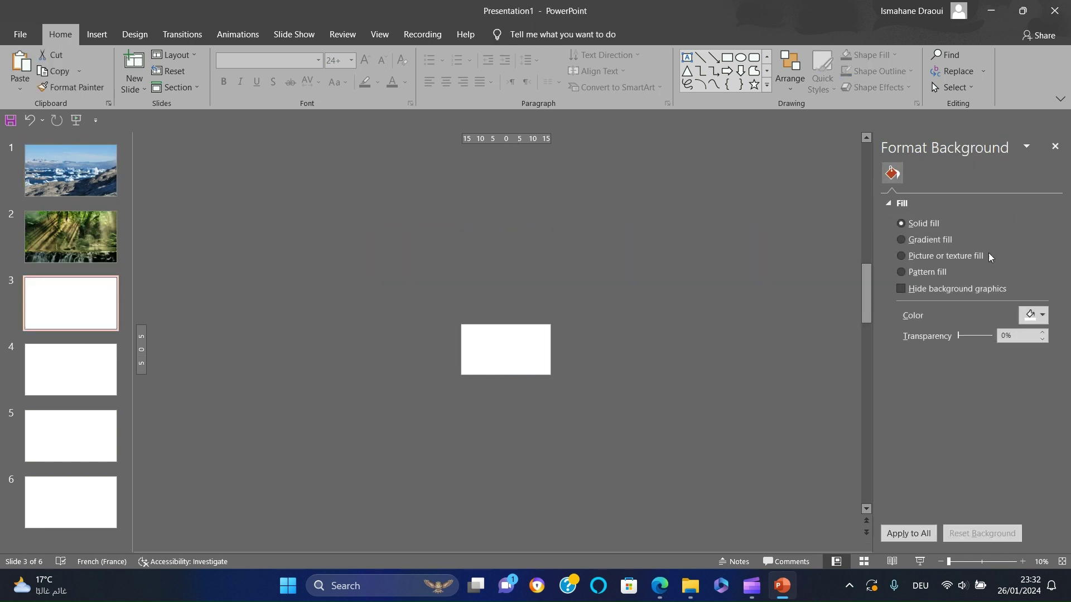
pyautogui.click(963, 257)
pyautogui.click(970, 330)
# Step: Cut the desert photo from slide 1's lower row and use it as slide 4's background picture fill
pyautogui.click(71, 170)
pyautogui.click(599, 306)
pyautogui.hotkey('ctrl', 'x')
pyautogui.click(88, 377)
pyautogui.click(931, 256)
pyautogui.click(967, 332)
# Step: Use the misty coastline photo from slide 1's lower row as slide 5's background picture fill
pyautogui.click(93, 190)
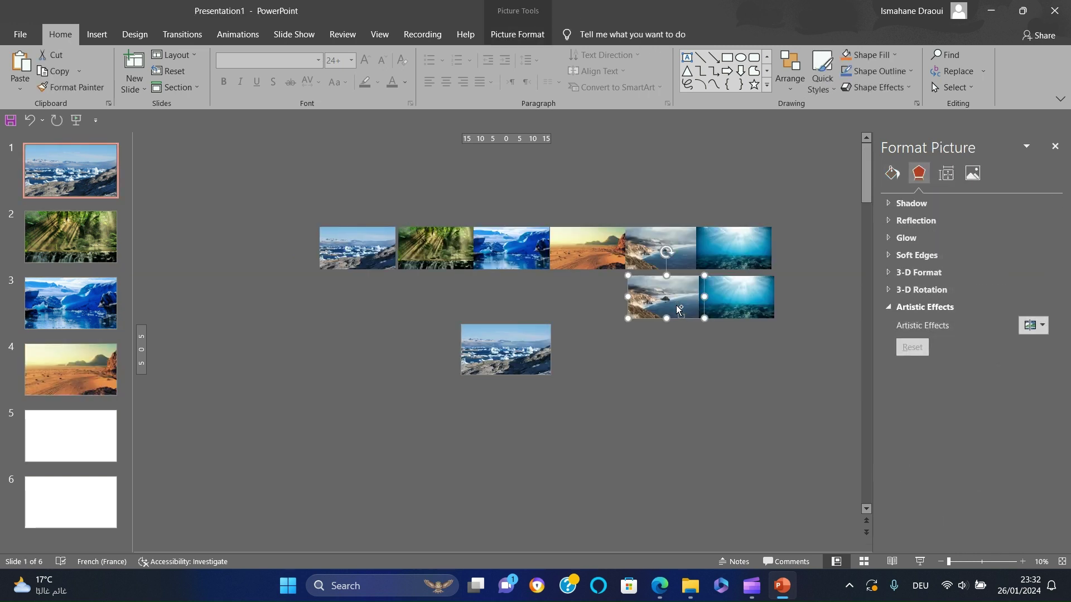
pyautogui.click(71, 437)
pyautogui.click(901, 255)
pyautogui.click(974, 332)
# Step: Use the underwater photo from slide 1's lower row as slide 6's background picture fill
pyautogui.click(71, 171)
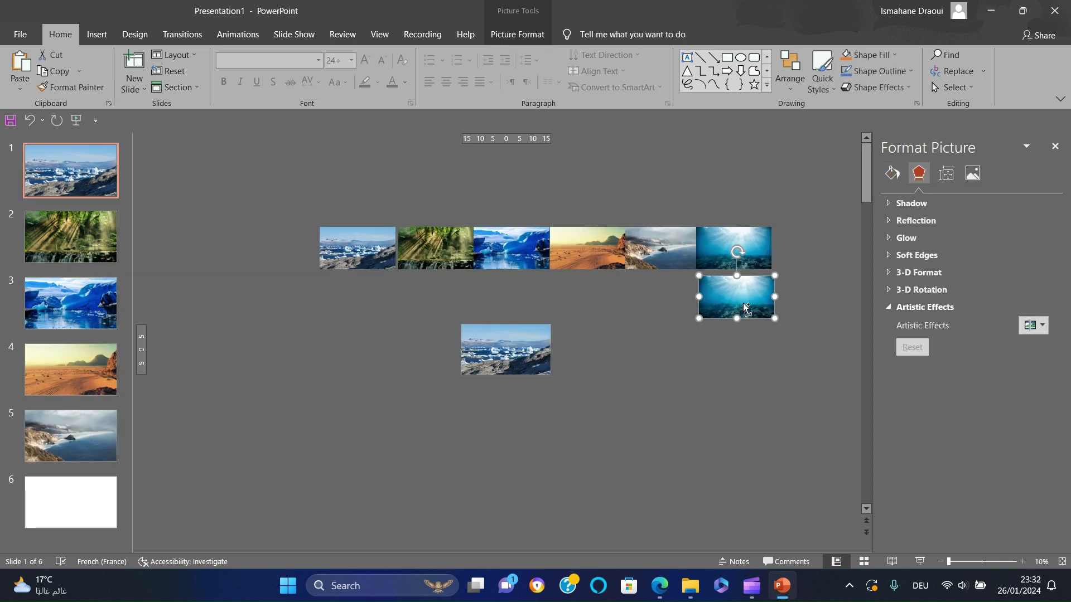
pyautogui.click(71, 502)
pyautogui.click(901, 256)
pyautogui.click(982, 332)
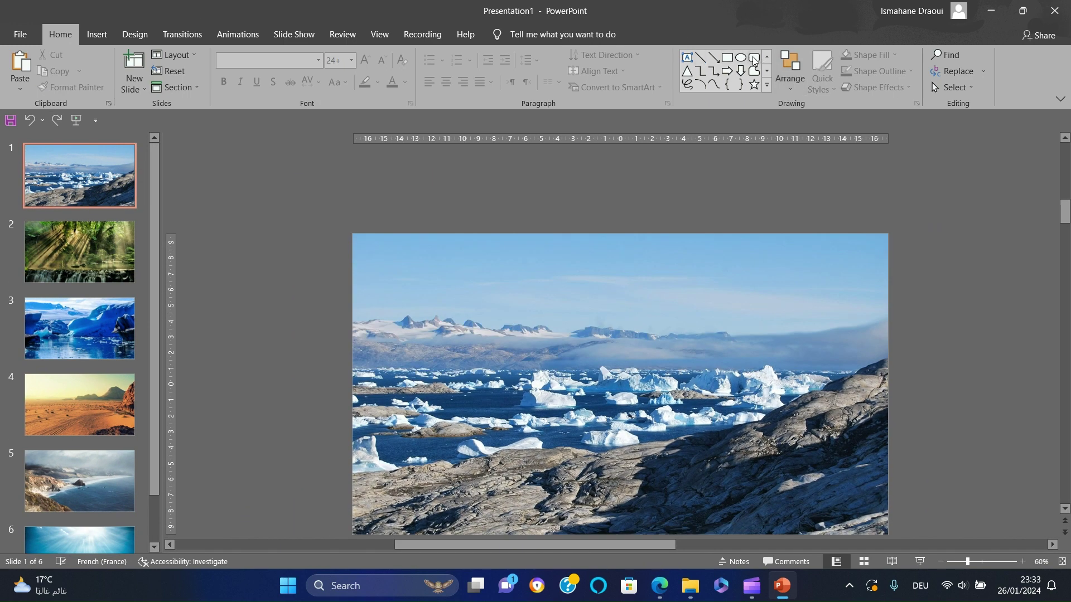
# Step: Draw a tall rounded rectangle about 12.7 by 2.58 cm on slide 1, fully round its ends and duplicate it five times
pyautogui.moveTo(607, 296); pyautogui.dragTo(649, 497)
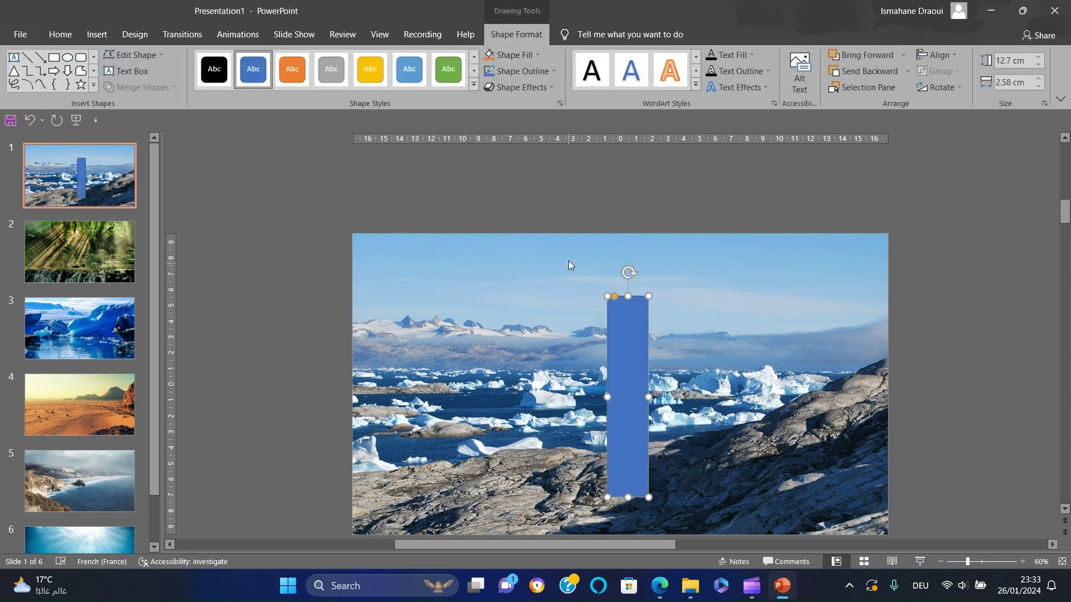
pyautogui.moveTo(615, 298); pyautogui.dragTo(654, 280)
pyautogui.hotkey('ctrl', 'd')
pyautogui.hotkey('ctrl', 'd')
pyautogui.hotkey('ctrl', 'd')
pyautogui.hotkey('ctrl', 'd')
pyautogui.hotkey('ctrl', 'd')
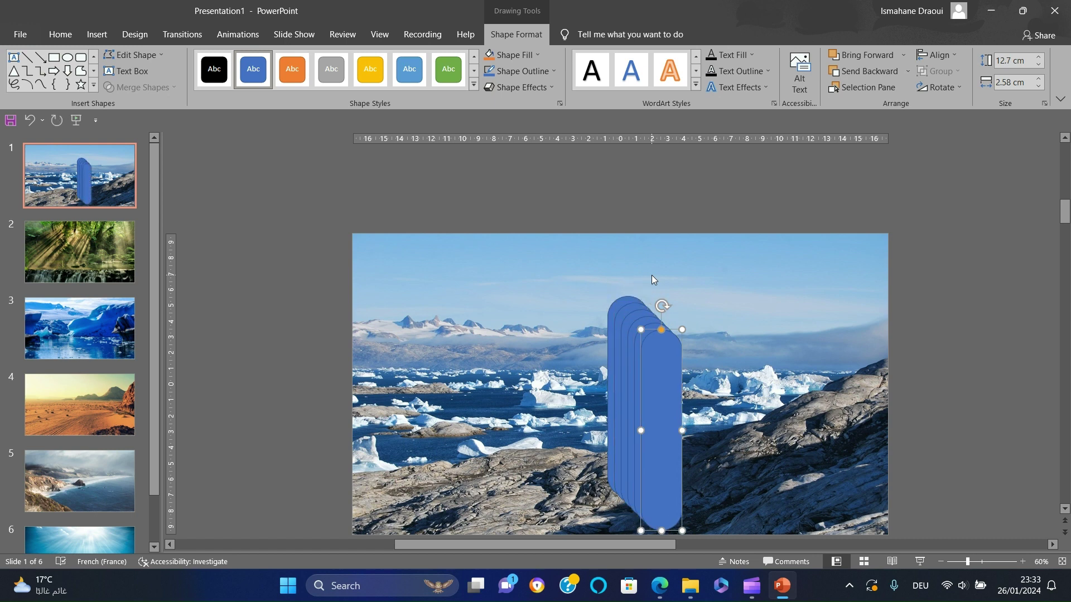
# Step: Spread the six rounded shapes side by side across the right half of slide 1
pyautogui.moveTo(667, 371); pyautogui.dragTo(865, 368)
pyautogui.moveTo(653, 404); pyautogui.dragTo(812, 397)
pyautogui.moveTo(651, 404); pyautogui.dragTo(763, 405)
pyautogui.moveTo(657, 407); pyautogui.dragTo(727, 406)
pyautogui.moveTo(654, 402); pyautogui.dragTo(618, 403)
# Step: Distribute the six rounded shapes horizontally and align them at the same height
pyautogui.hotkey('ctrl', 'a')
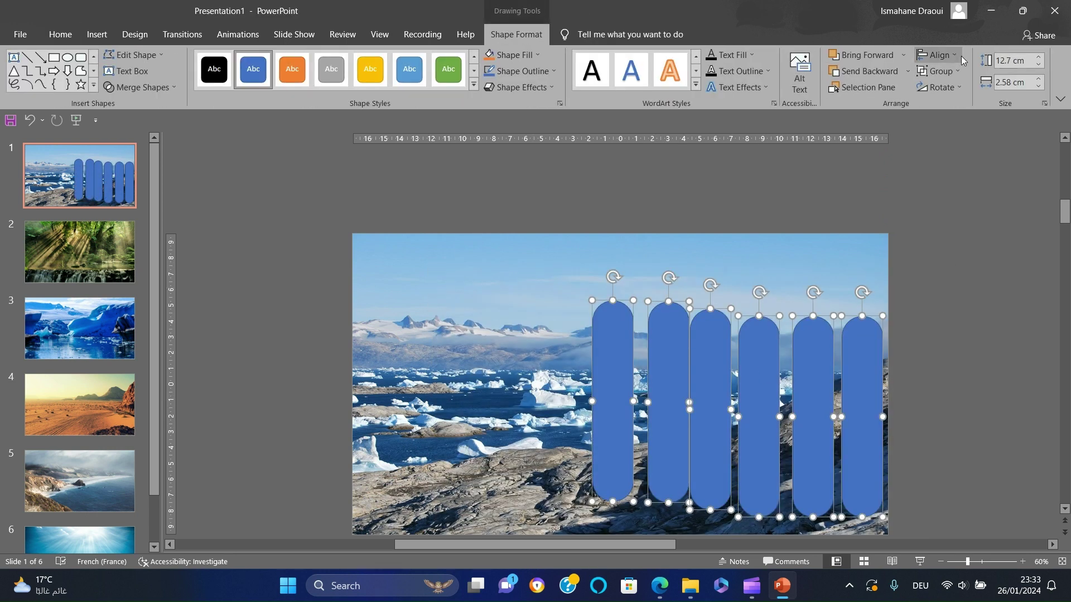
pyautogui.click(961, 55)
pyautogui.click(999, 176)
pyautogui.click(952, 57)
pyautogui.click(957, 129)
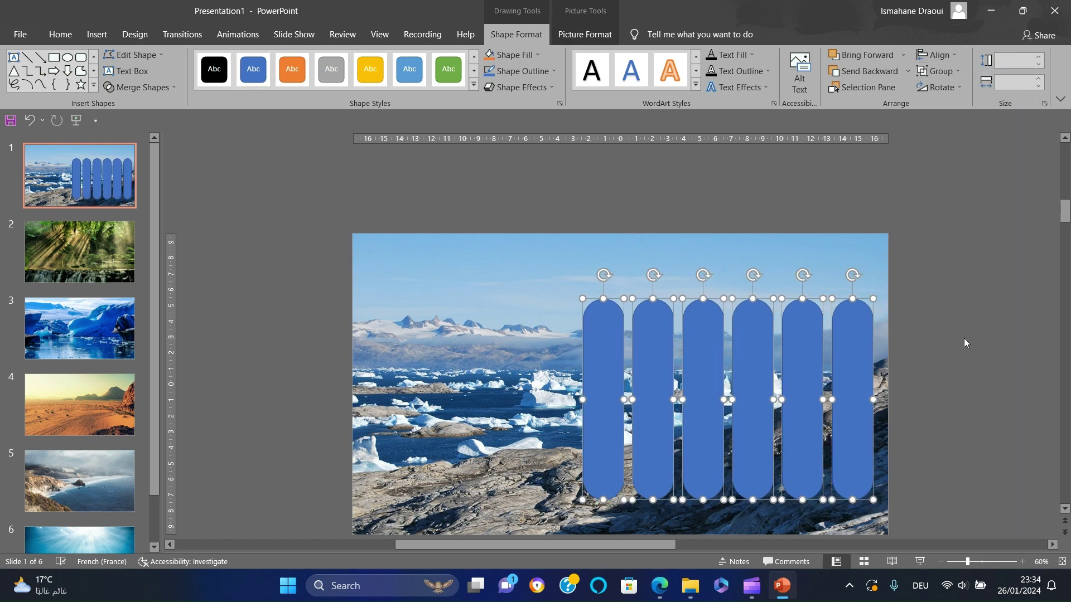
# Step: Apply a centered outer shadow to the six rounded shapes with 0% transparency and 24 pt blur
pyautogui.rightClick(840, 351)
pyautogui.click(858, 315)
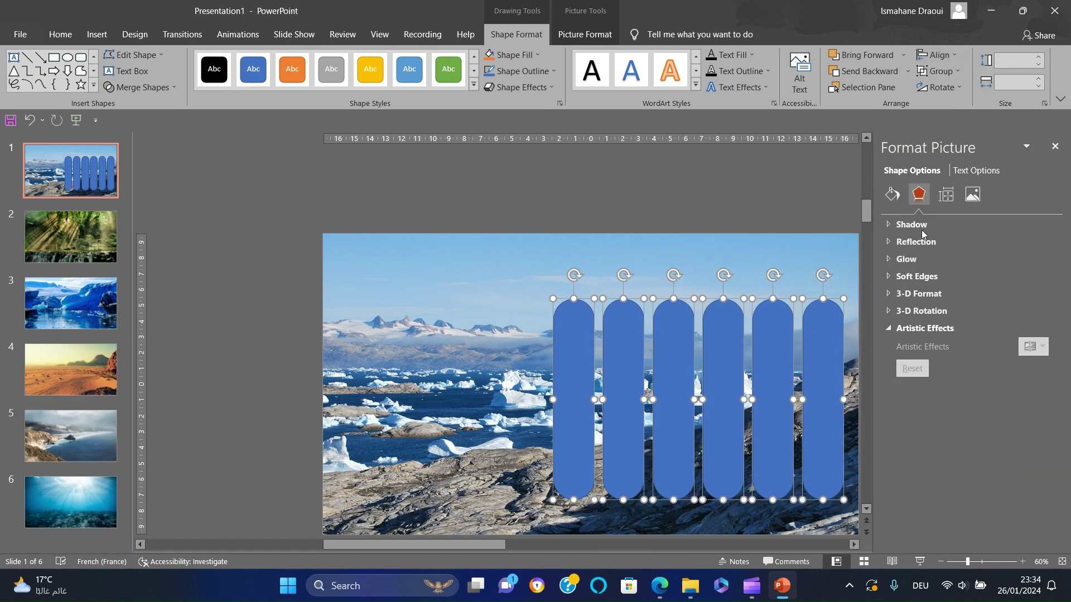
pyautogui.click(911, 224)
pyautogui.click(1033, 243)
pyautogui.click(1010, 396)
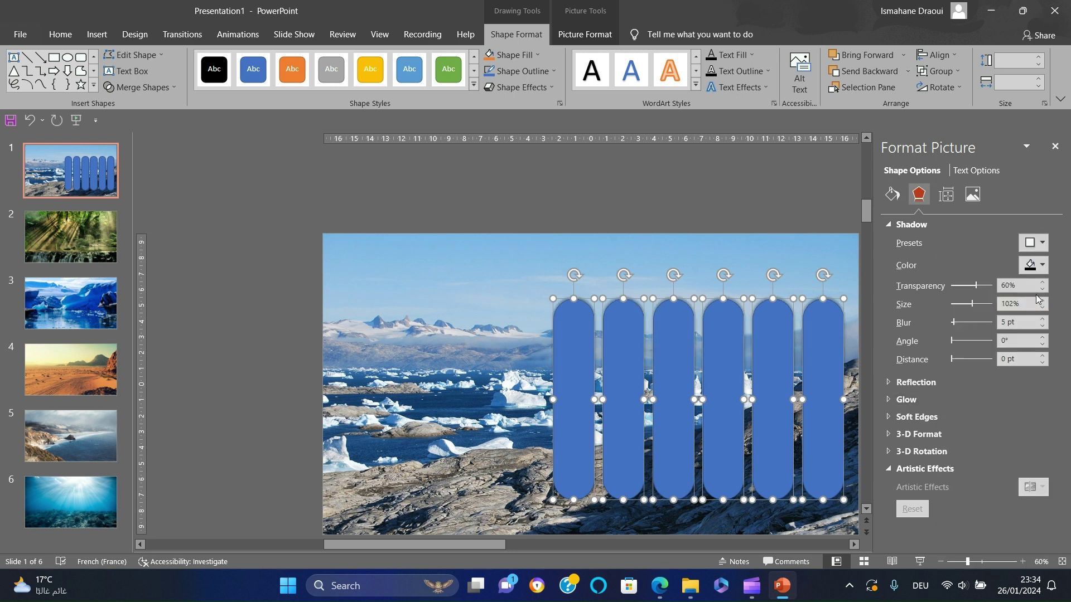
pyautogui.moveTo(973, 285); pyautogui.dragTo(955, 287)
pyautogui.moveTo(958, 323)
pyautogui.mouseDown()
pyautogui.moveTo(973, 323)
pyautogui.moveTo(961, 323)
pyautogui.mouseUp()
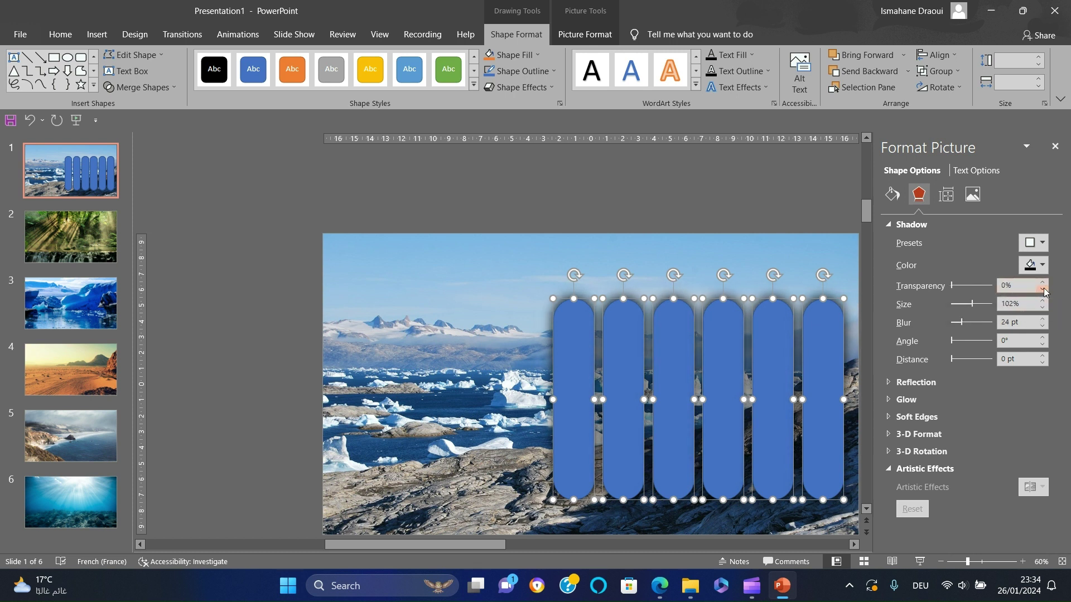
# Step: Remove the outlines of the six rounded shapes and give them the slide background fill
pyautogui.click(891, 194)
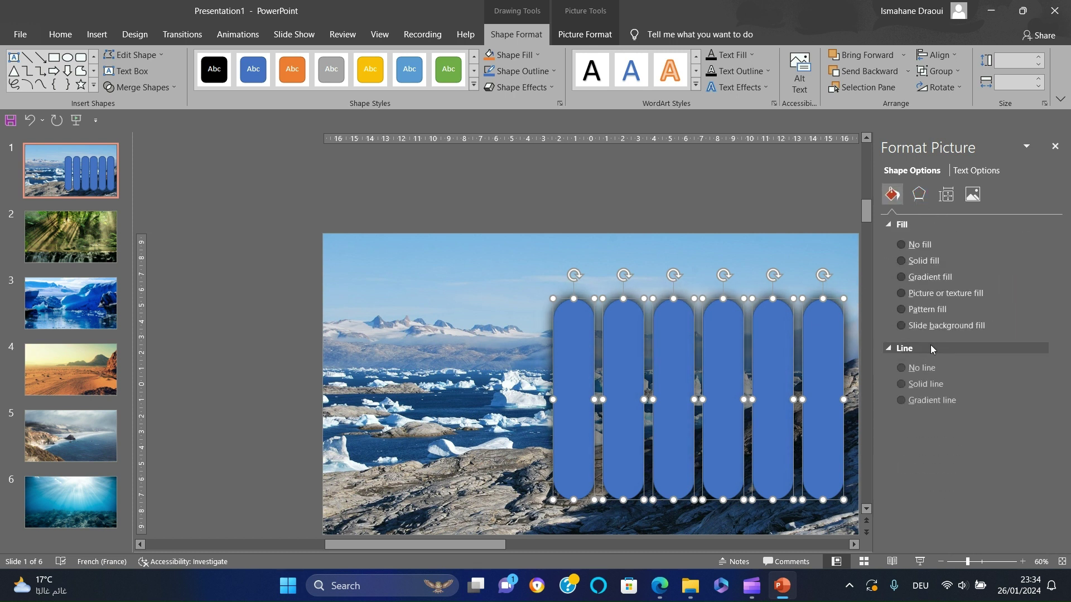
pyautogui.click(917, 369)
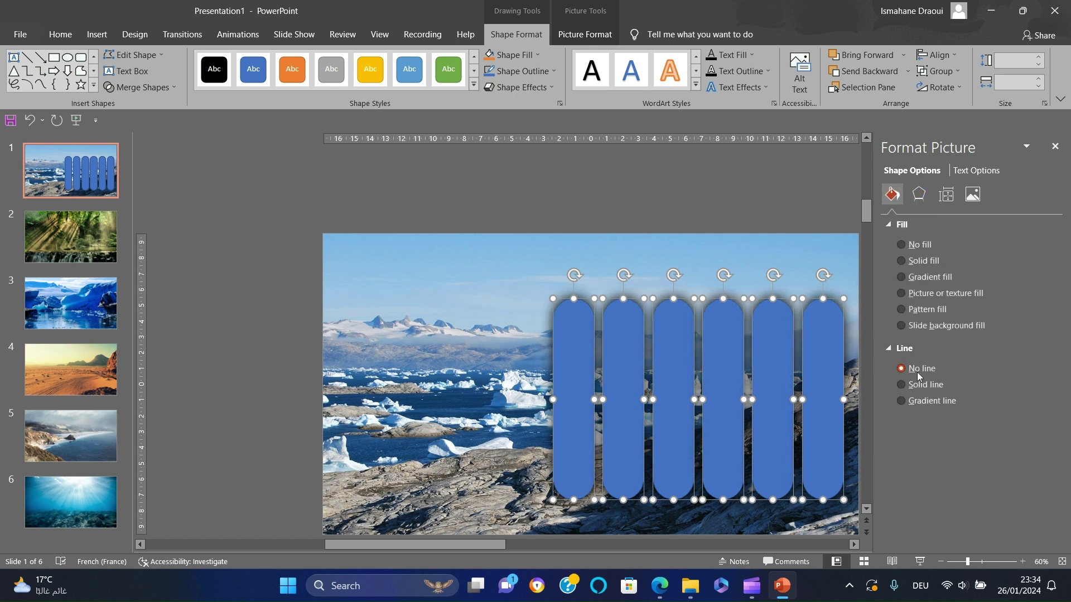
pyautogui.click(901, 326)
pyautogui.click(811, 222)
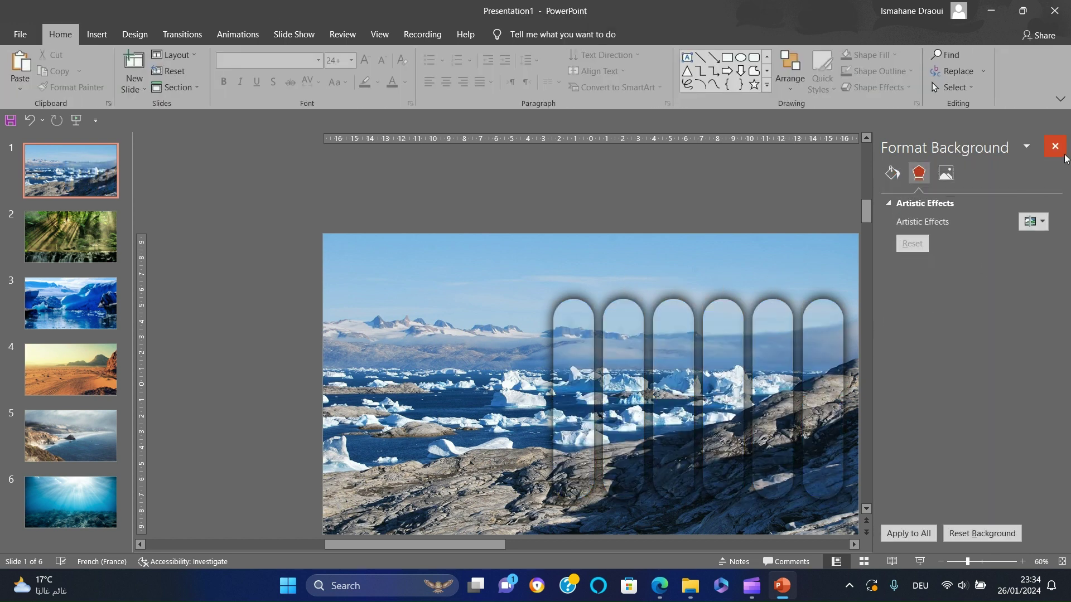
pyautogui.click(1064, 156)
# Step: Tighten the row of six rounded shapes toward the slide's right edge and distribute them horizontally
pyautogui.click(847, 398)
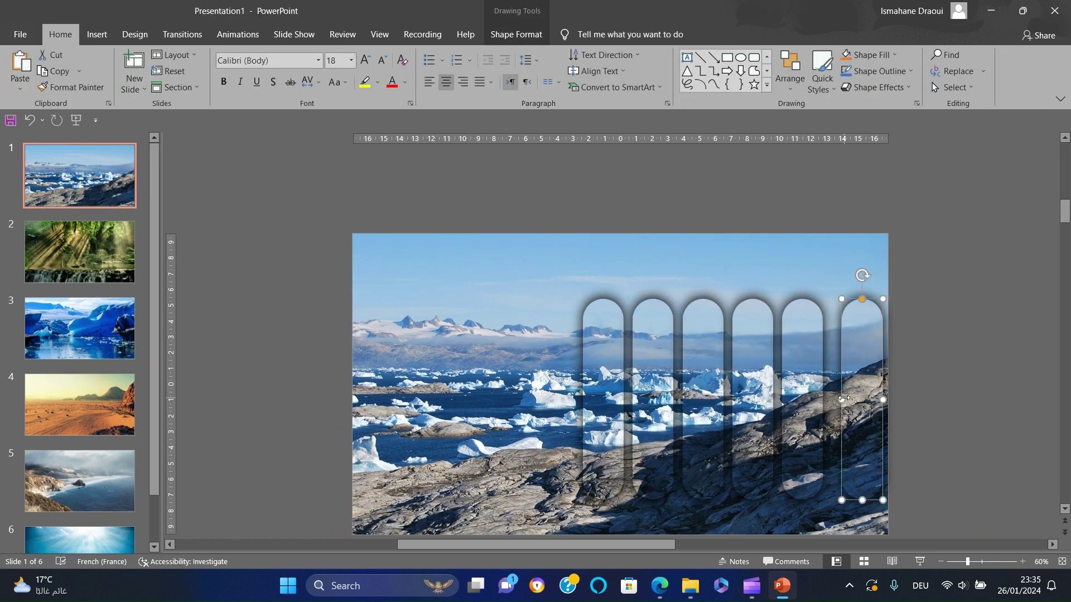
pyautogui.moveTo(844, 398); pyautogui.dragTo(652, 397)
pyautogui.moveTo(603, 398); pyautogui.dragTo(621, 397)
pyautogui.moveTo(561, 262); pyautogui.dragTo(1002, 528)
pyautogui.click(790, 73)
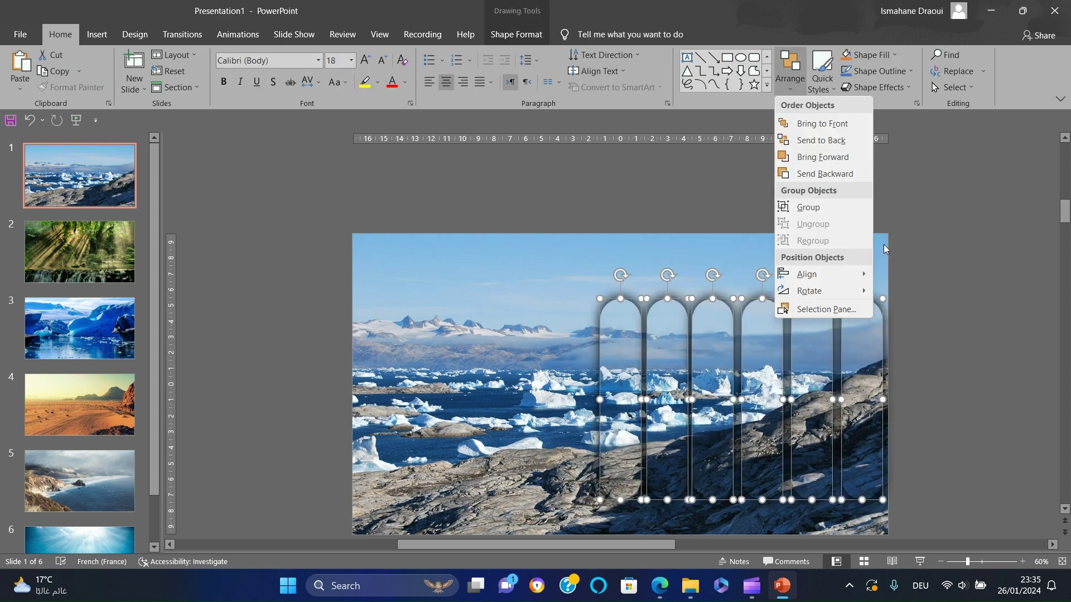
pyautogui.moveTo(867, 276)
pyautogui.click(903, 445)
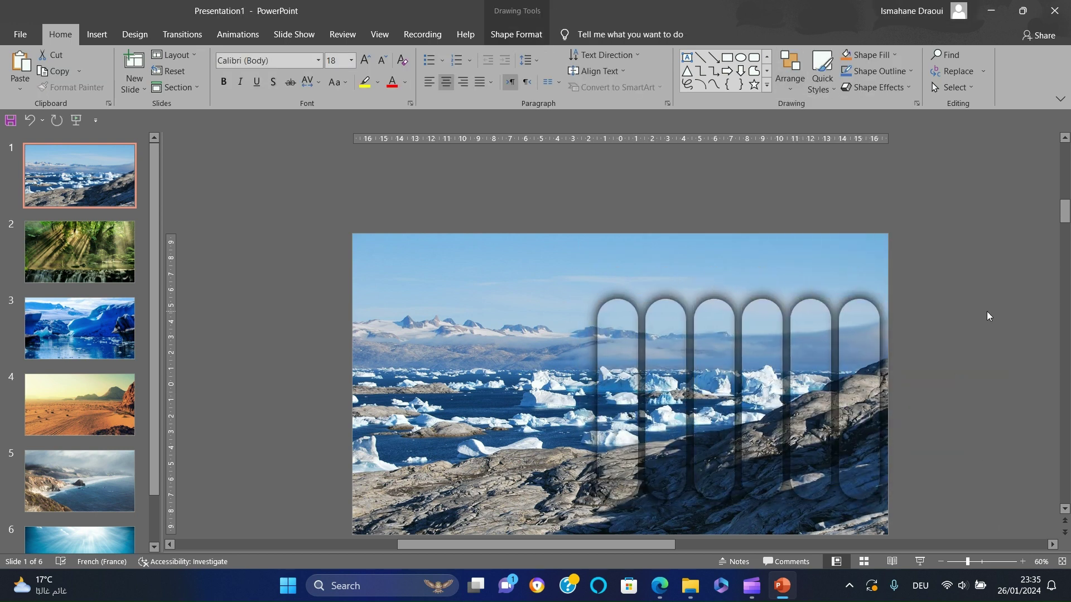
pyautogui.click(988, 315)
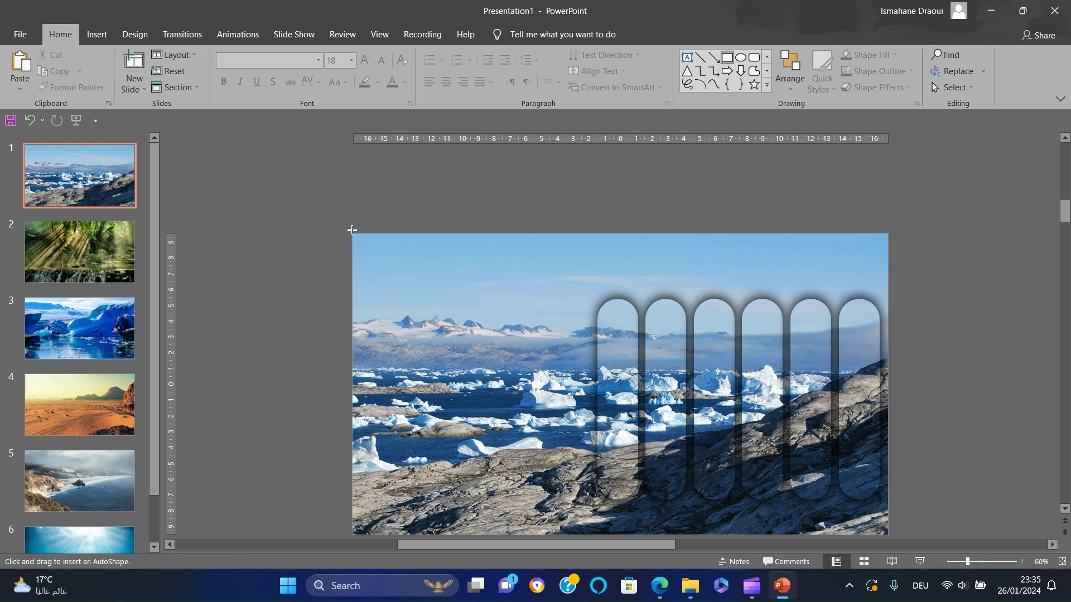
# Step: Draw a 33.87 by 19.05 cm rectangle covering all of slide 1 and remove its outline
pyautogui.moveTo(352, 230)
pyautogui.mouseDown()
pyautogui.moveTo(787, 379)
pyautogui.moveTo(925, 516)
pyautogui.moveTo(896, 549)
pyautogui.moveTo(887, 534)
pyautogui.mouseUp()
pyautogui.click(516, 70)
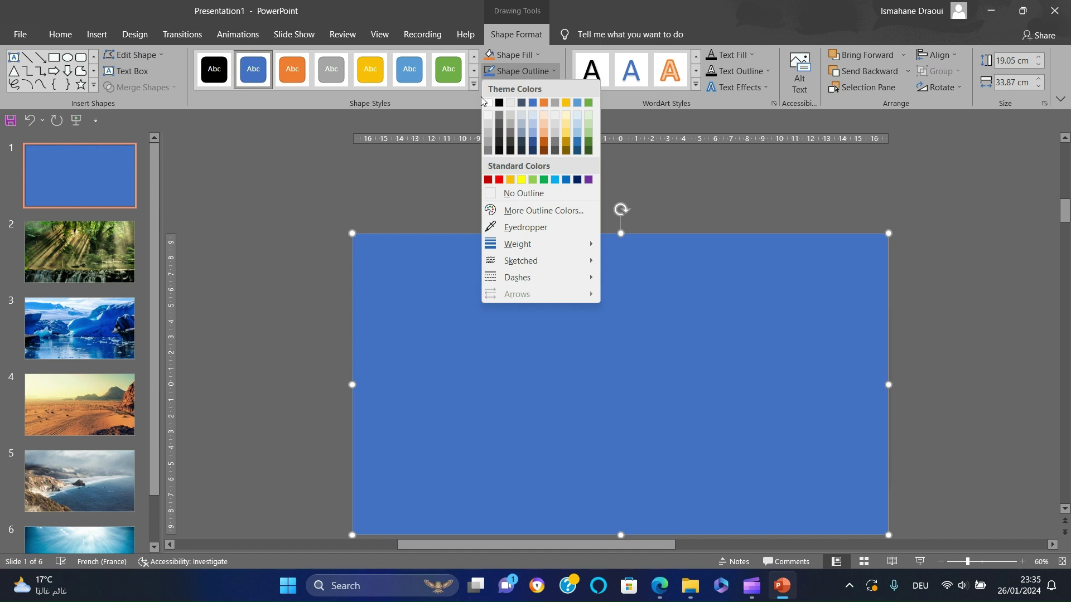
pyautogui.click(507, 193)
# Step: Give the full-slide rectangle a two-stop gradient fill by removing the 74% stop and coloring both end stops black
pyautogui.rightClick(536, 318)
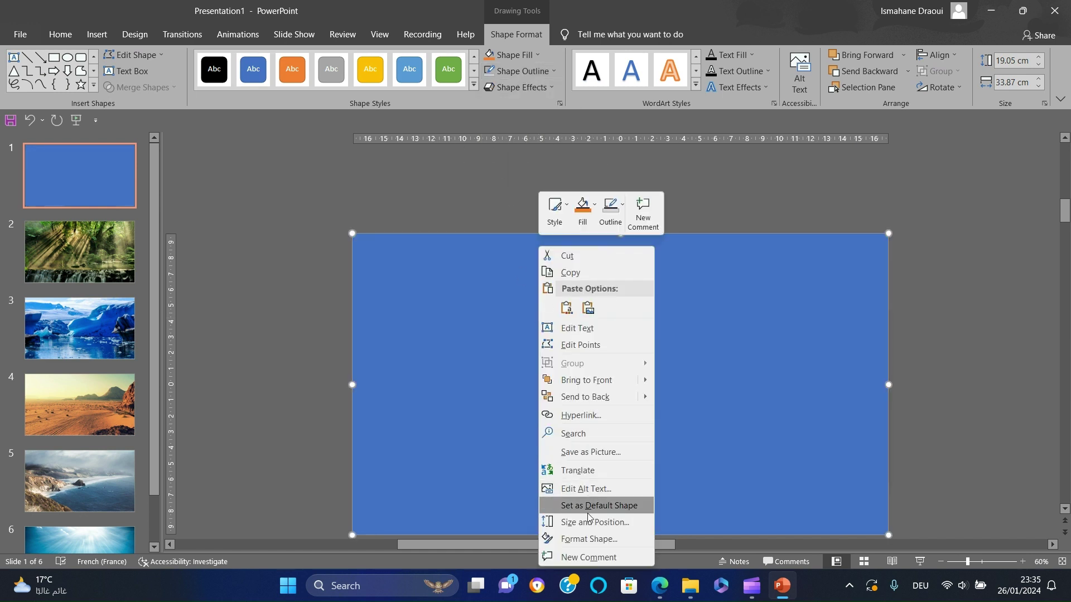
pyautogui.click(588, 538)
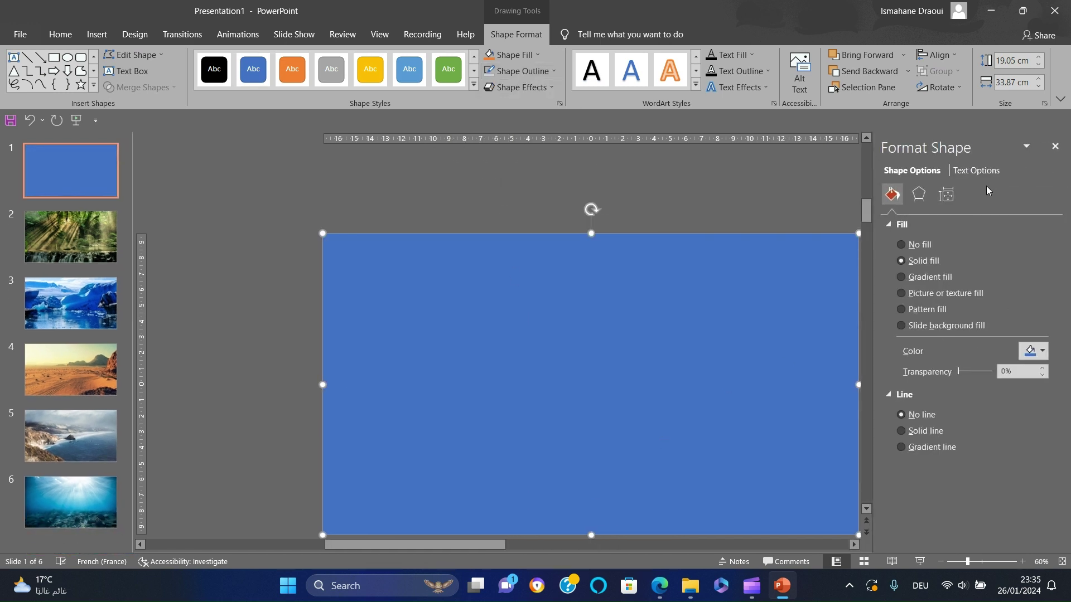
pyautogui.click(931, 276)
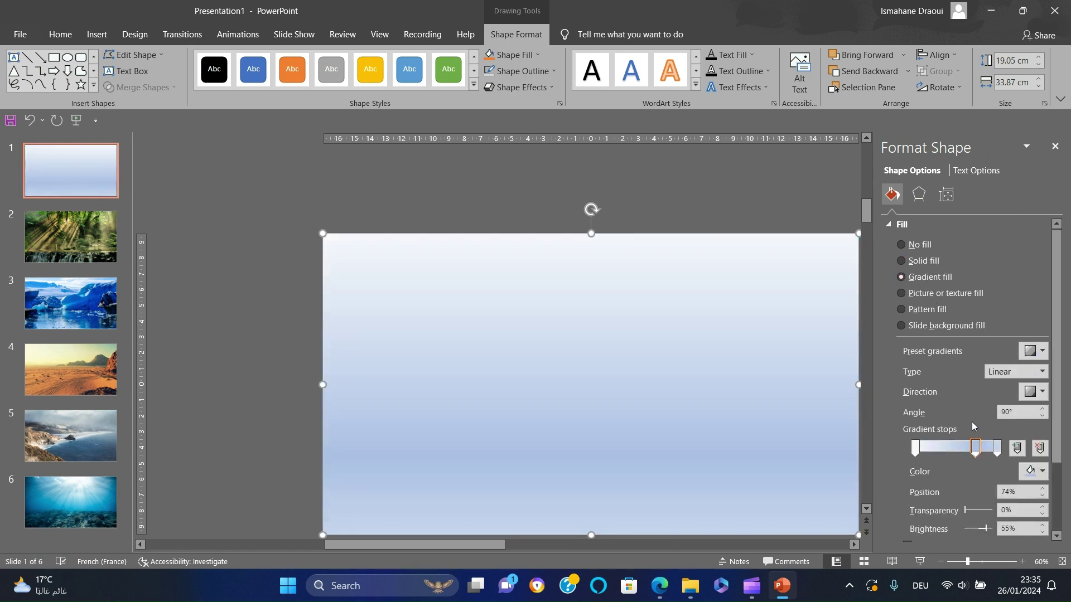
pyautogui.moveTo(975, 447); pyautogui.dragTo(987, 502)
pyautogui.click(1041, 472)
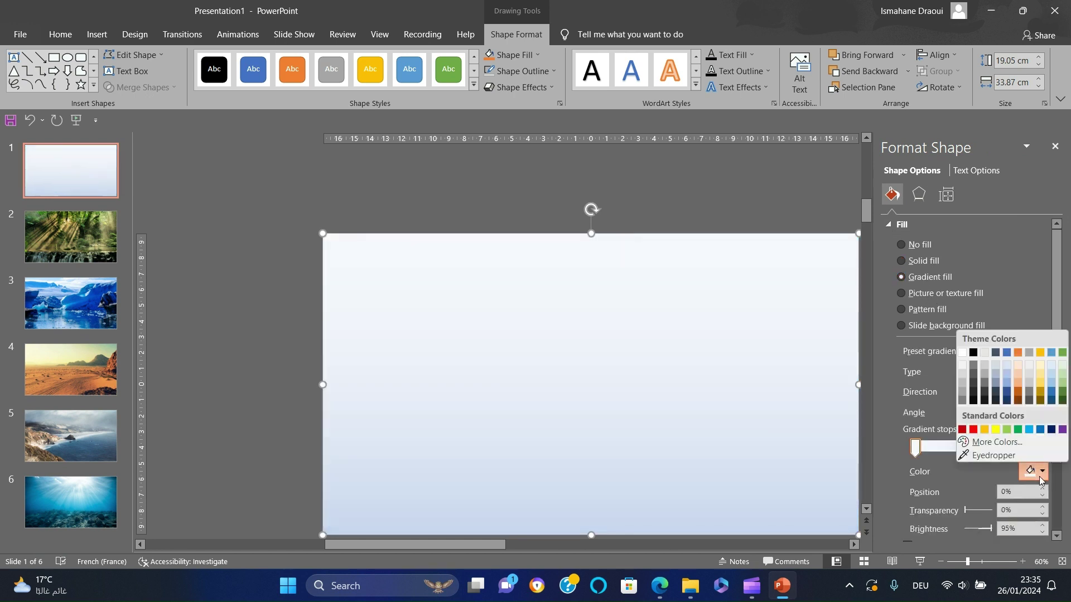
pyautogui.click(973, 353)
pyautogui.click(999, 447)
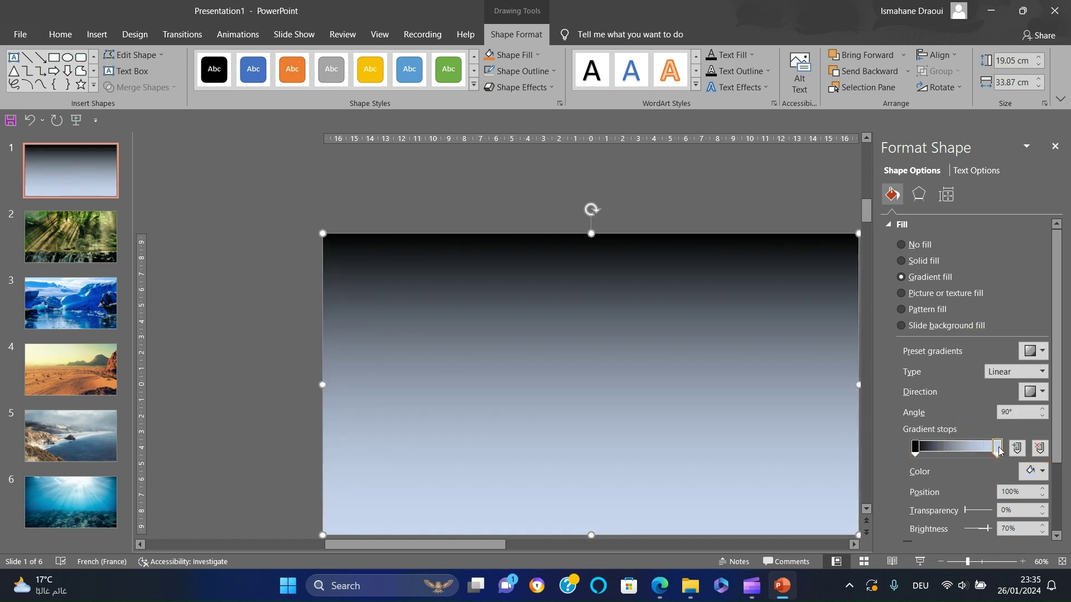
pyautogui.click(1042, 471)
pyautogui.click(974, 353)
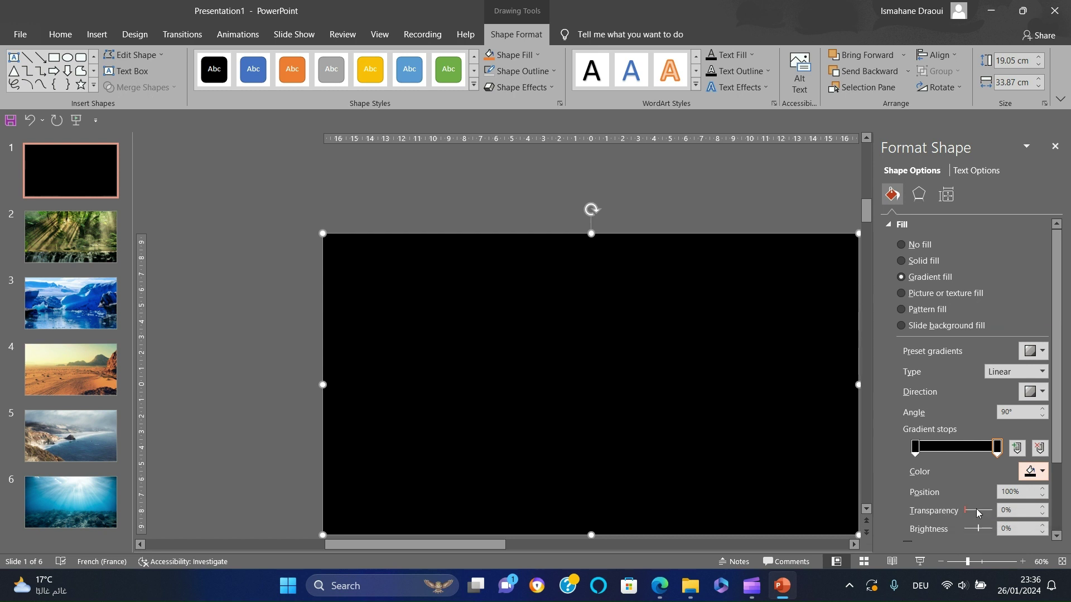
# Step: Set the last gradient stop to 100% transparency and run the rectangle's linear gradient horizontally at 0°
pyautogui.moveTo(967, 514); pyautogui.dragTo(993, 510)
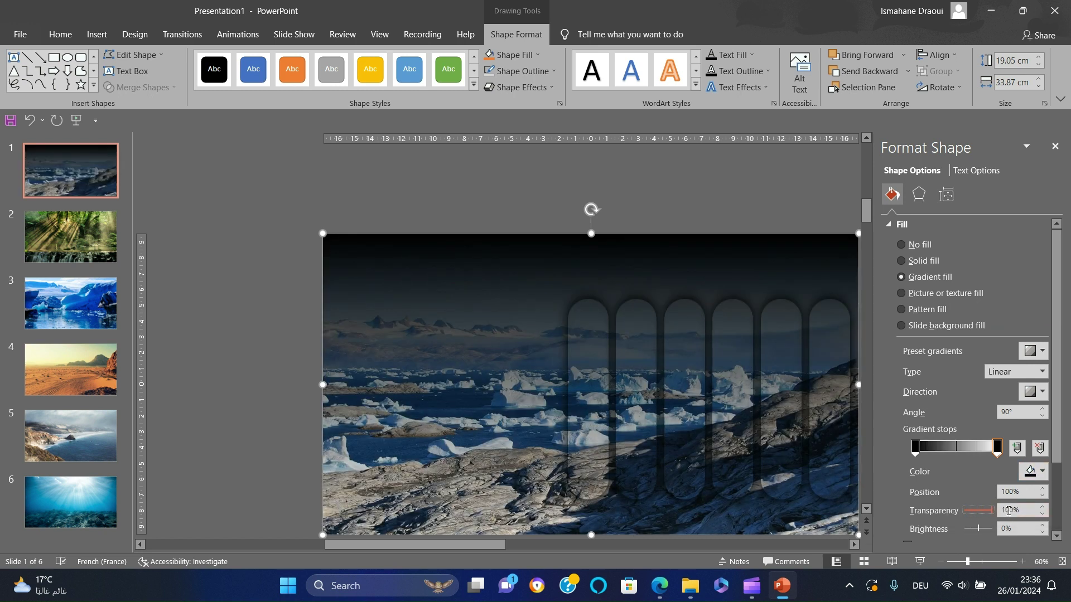
pyautogui.click(1033, 391)
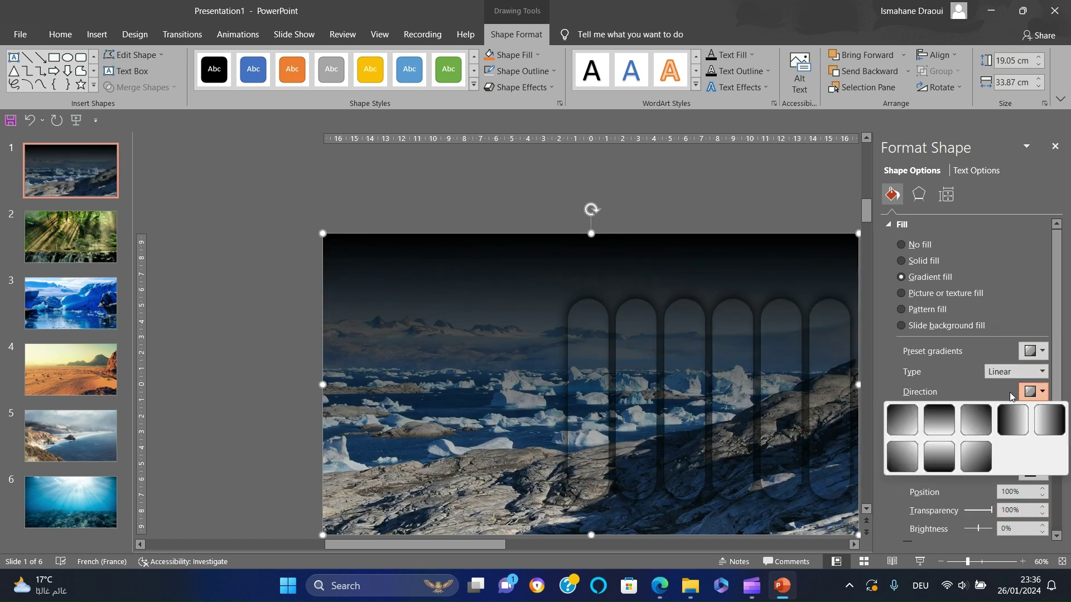
pyautogui.click(998, 435)
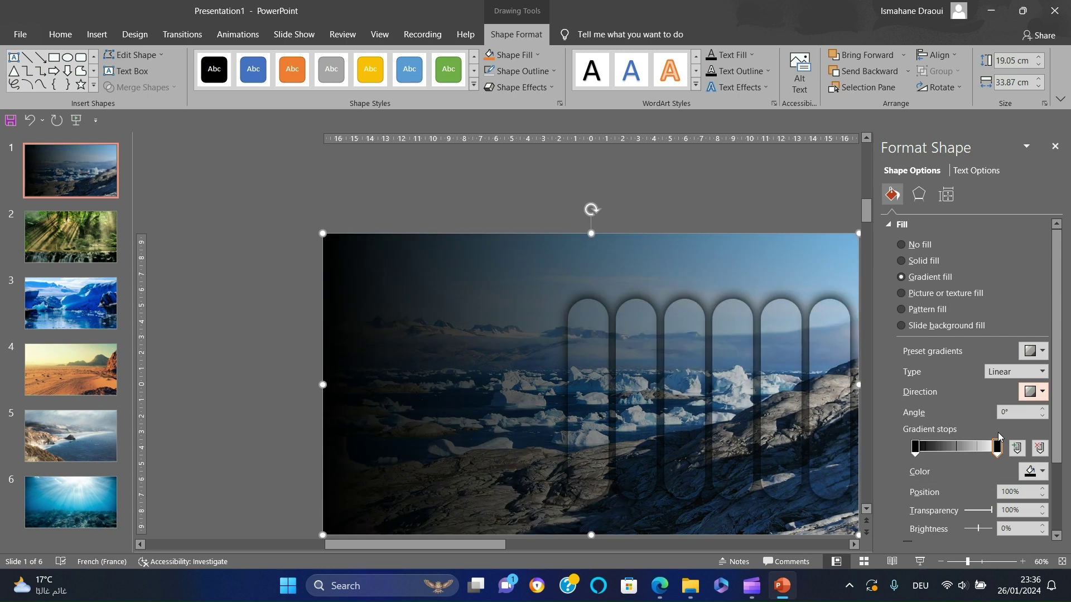
# Step: Send the gradient rectangle behind the six rounded shapes and close the shape formatting options
pyautogui.rightClick(491, 342)
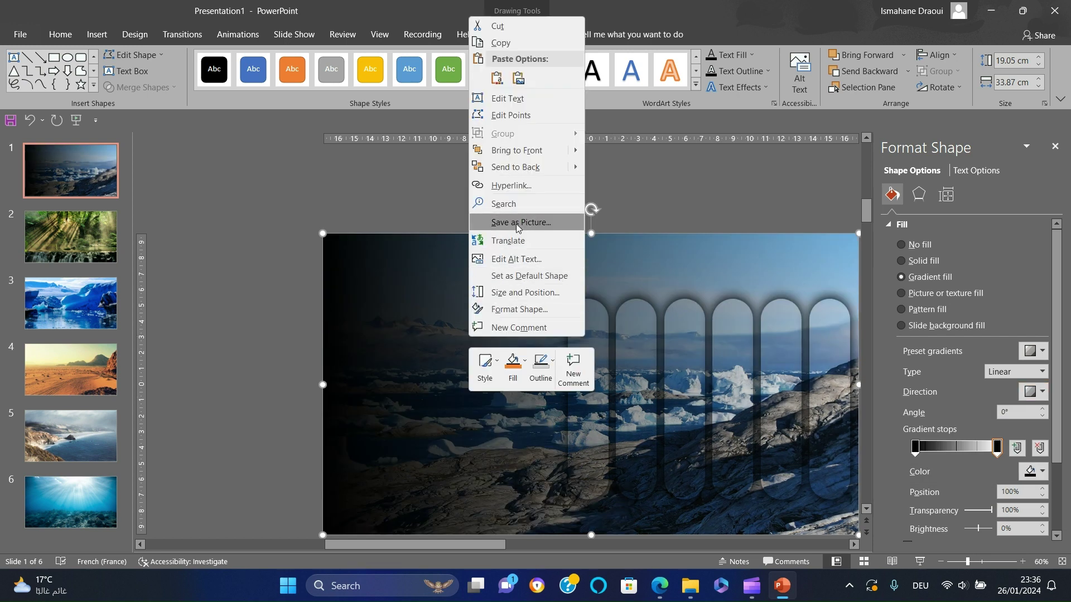
pyautogui.click(557, 167)
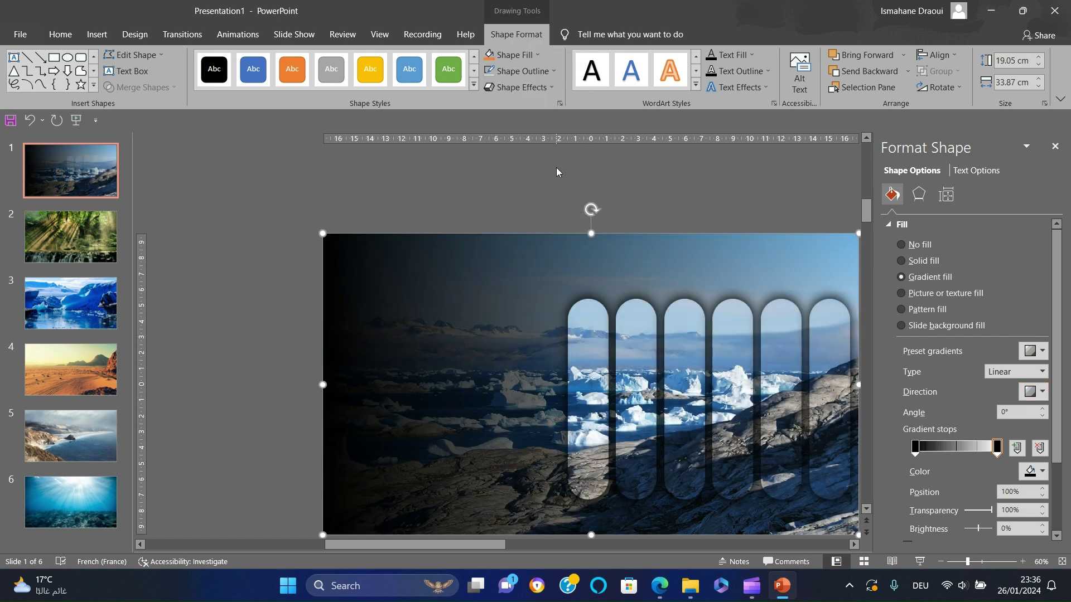
pyautogui.click(557, 168)
pyautogui.click(1055, 147)
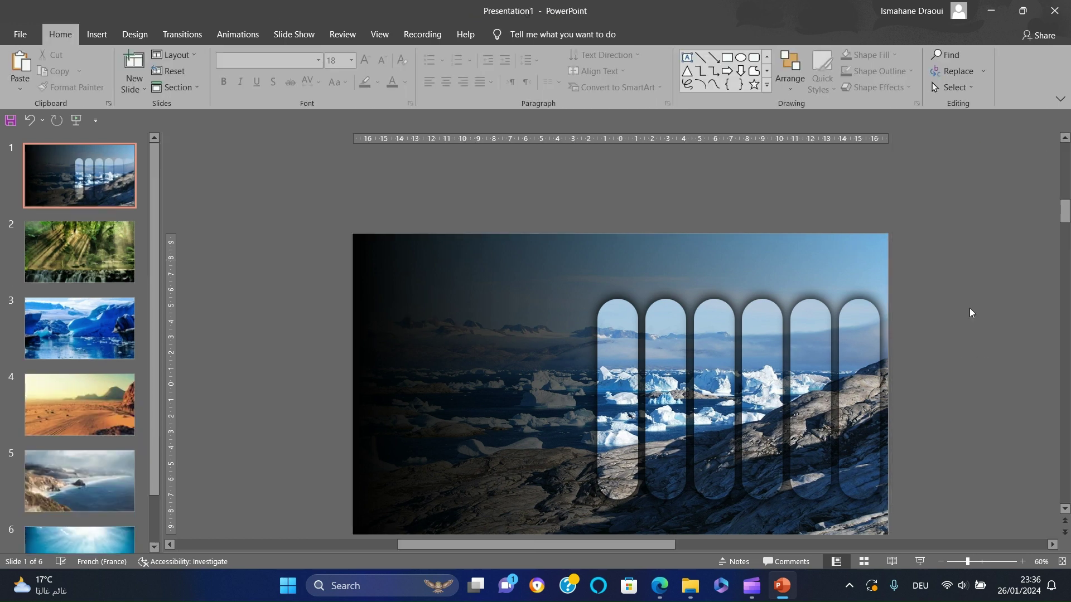
# Step: Copy the gradient rectangle and the six rounded shapes from slide 1 onto slides 2 to 6
pyautogui.moveTo(903, 225); pyautogui.dragTo(182, 544)
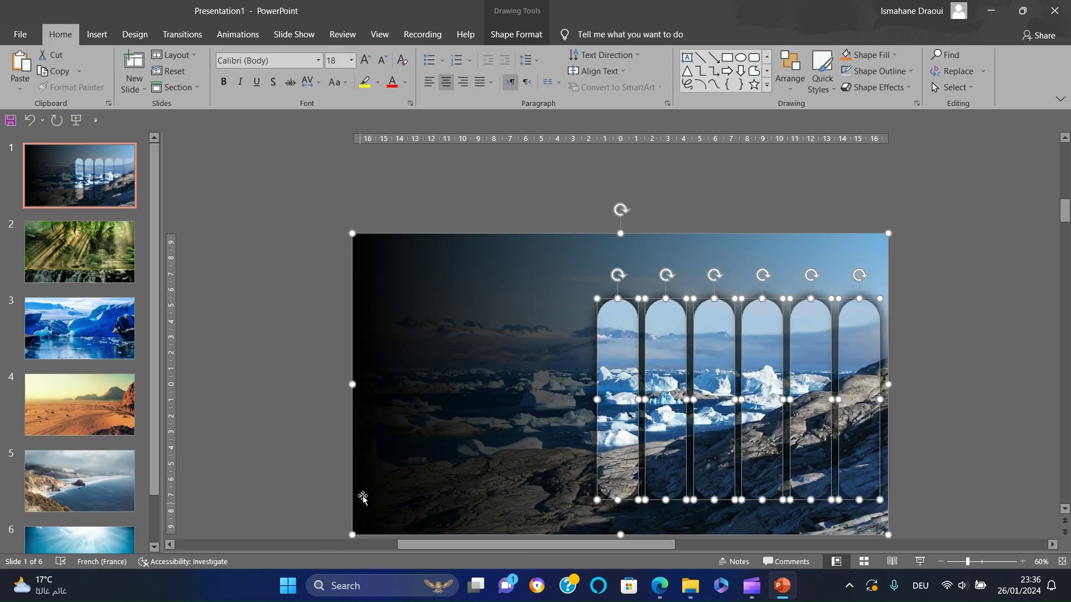
pyautogui.click(129, 257)
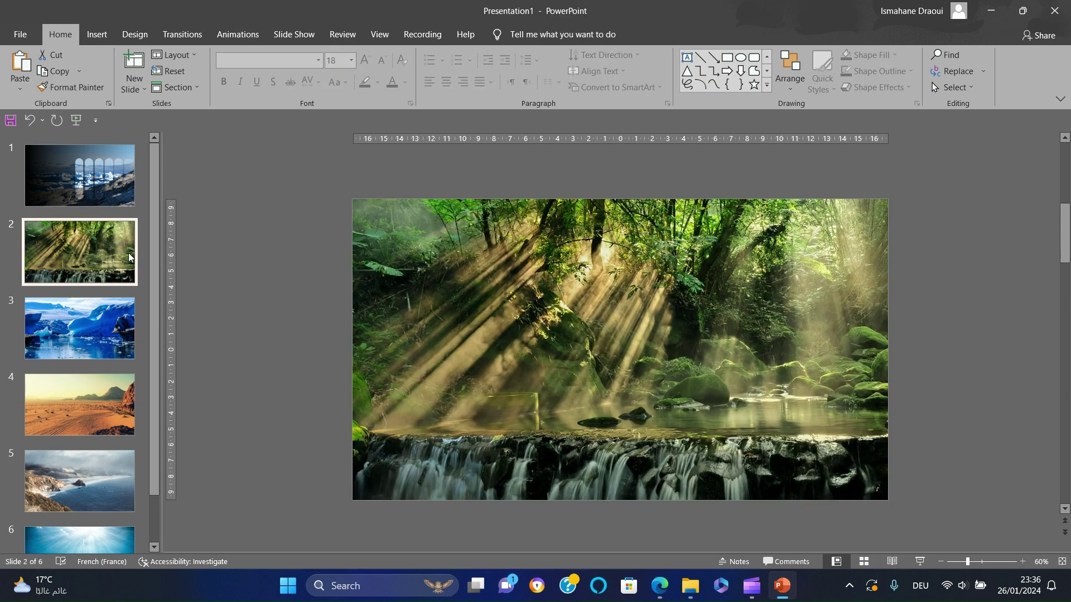
pyautogui.hotkey('ctrl', 'v')
pyautogui.click(117, 318)
pyautogui.hotkey('ctrl', 'v')
pyautogui.click(114, 398)
pyautogui.hotkey('ctrl', 'v')
pyautogui.click(106, 484)
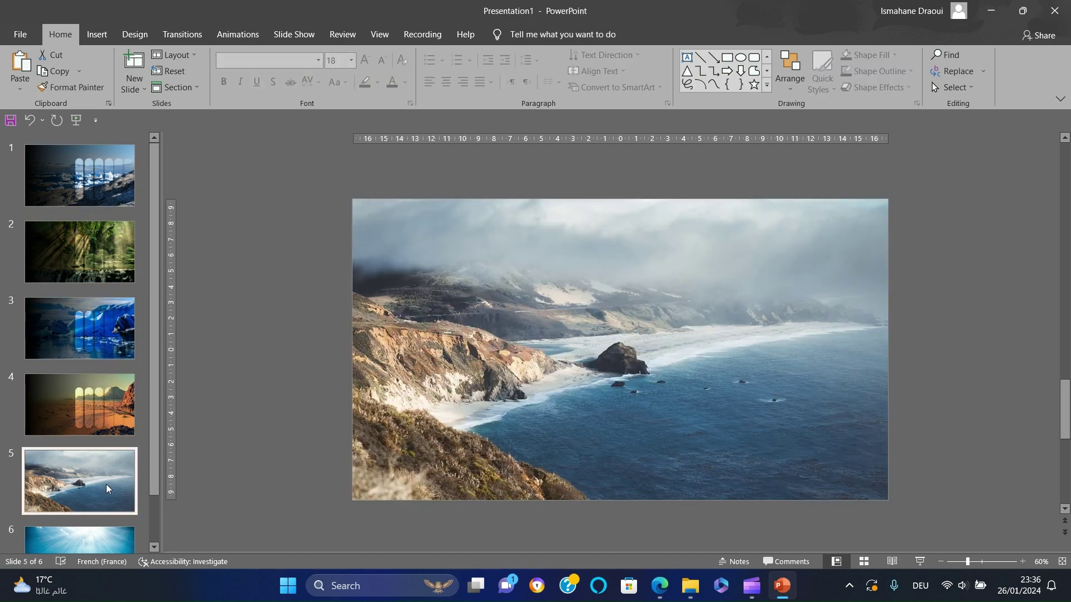
pyautogui.hotkey('ctrl', 'v')
pyautogui.click(99, 536)
pyautogui.hotkey('ctrl', 'v')
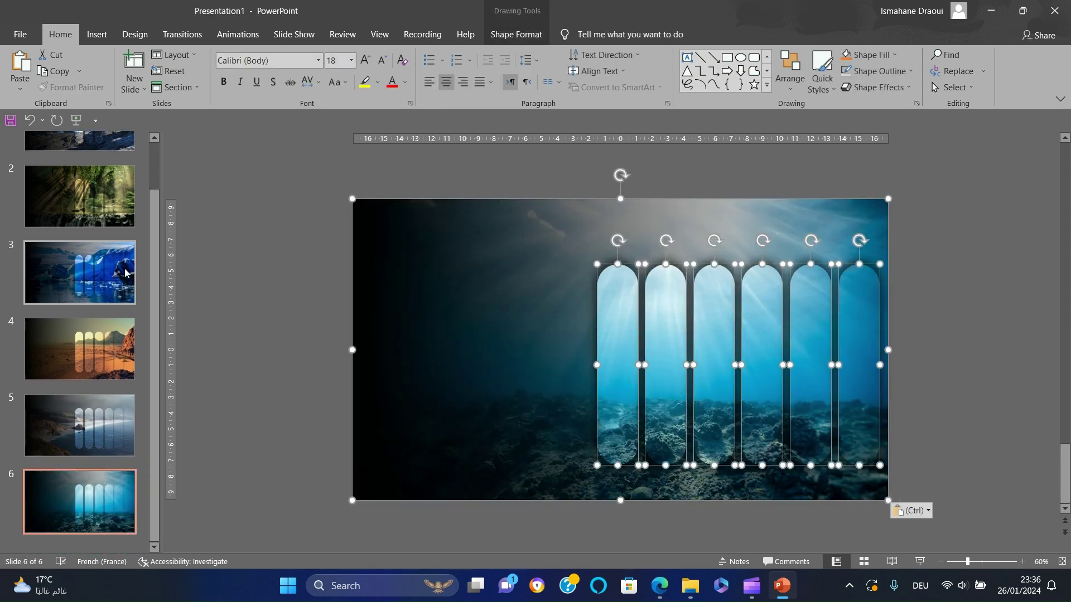
# Step: Vary the lengths of the rounded shapes on slide 1, lengthening the first and fourth and shortening the second and fifth
pyautogui.click(112, 142)
pyautogui.click(614, 363)
pyautogui.moveTo(616, 512); pyautogui.dragTo(616, 562)
pyautogui.click(679, 433)
pyautogui.moveTo(665, 512); pyautogui.dragTo(665, 484)
pyautogui.click(720, 484)
pyautogui.click(771, 462)
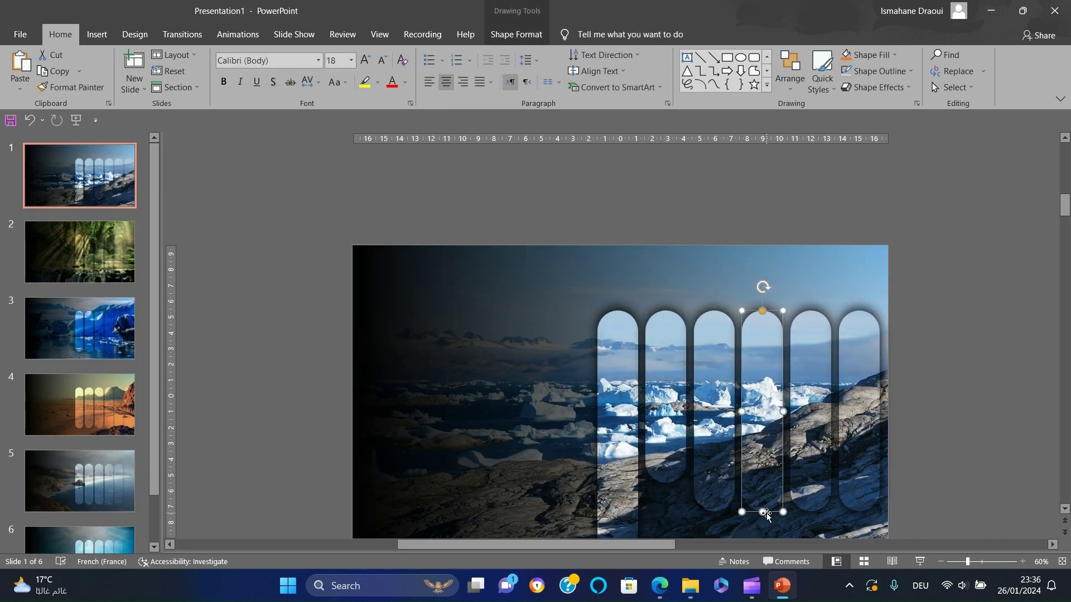
pyautogui.moveTo(764, 513); pyautogui.dragTo(806, 456)
pyautogui.click(810, 457)
# Step: Align the six rounded shapes on slide 1 by their middles
pyautogui.moveTo(903, 270); pyautogui.dragTo(351, 538)
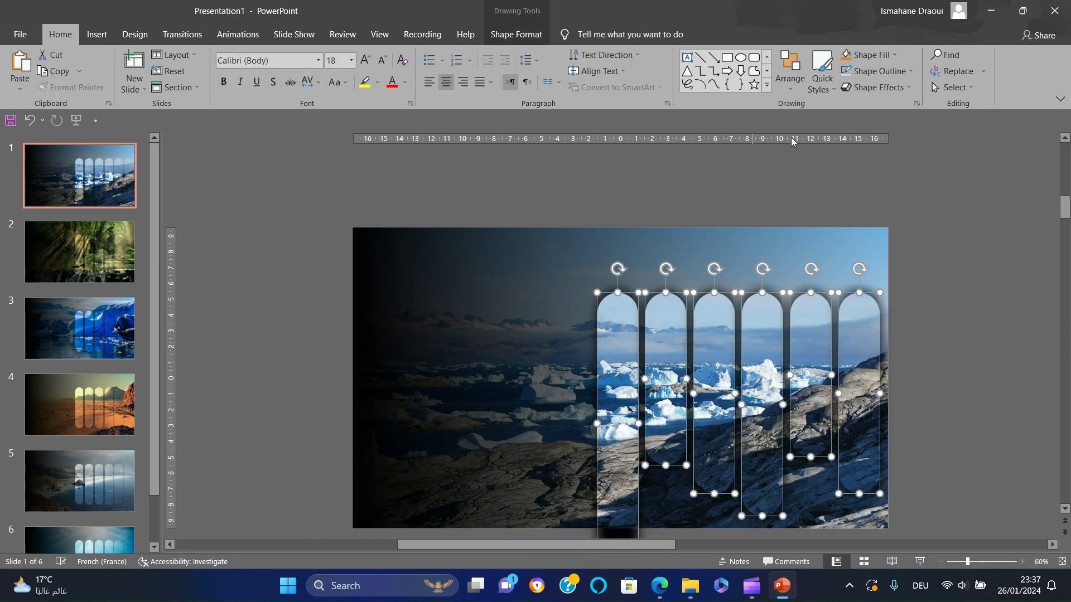
pyautogui.click(787, 70)
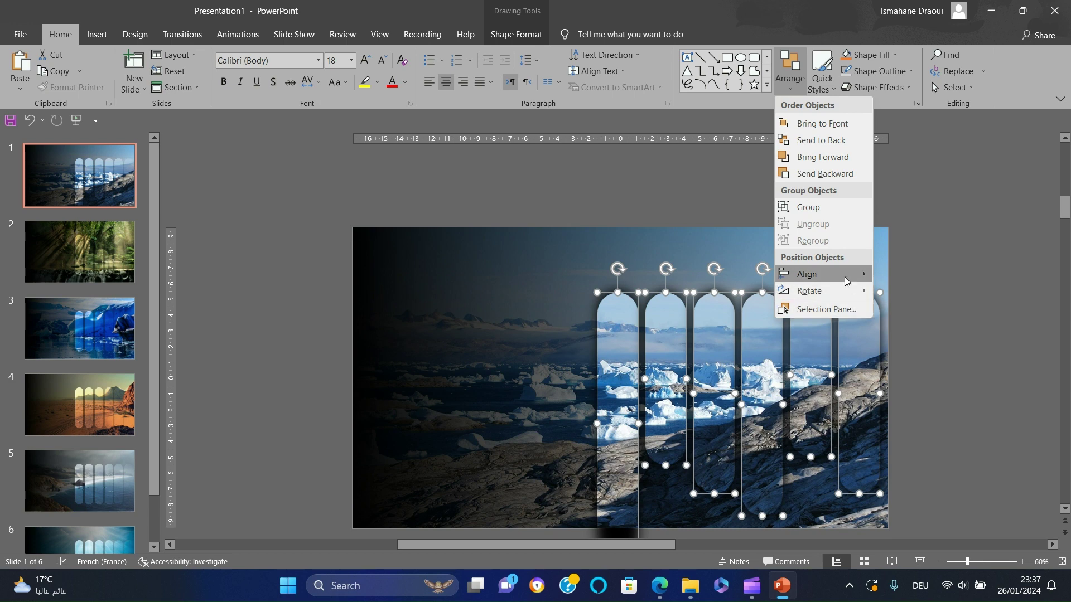
pyautogui.moveTo(847, 274)
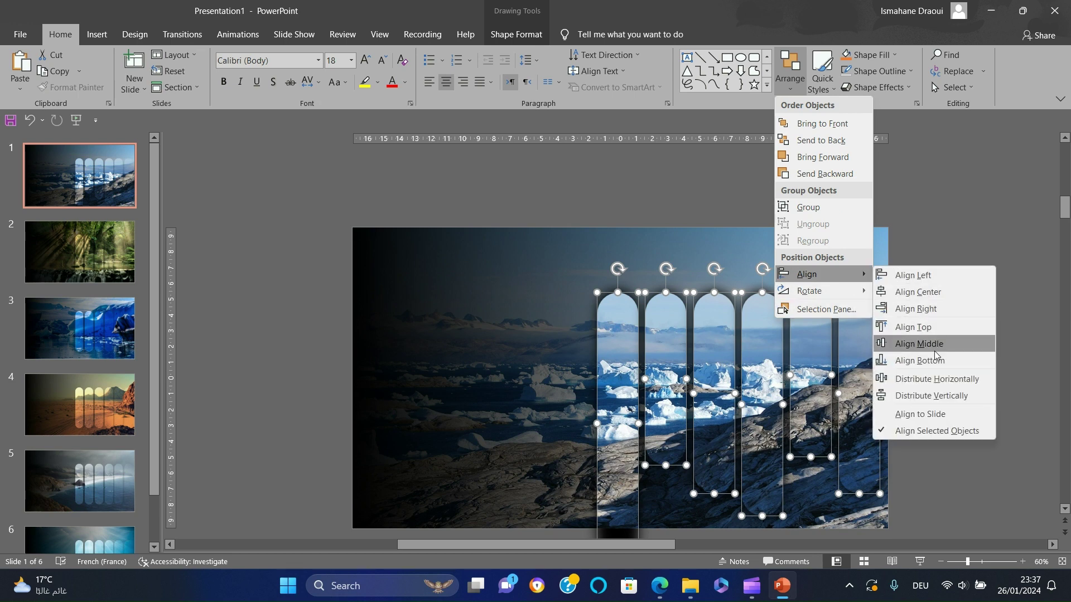
pyautogui.click(918, 344)
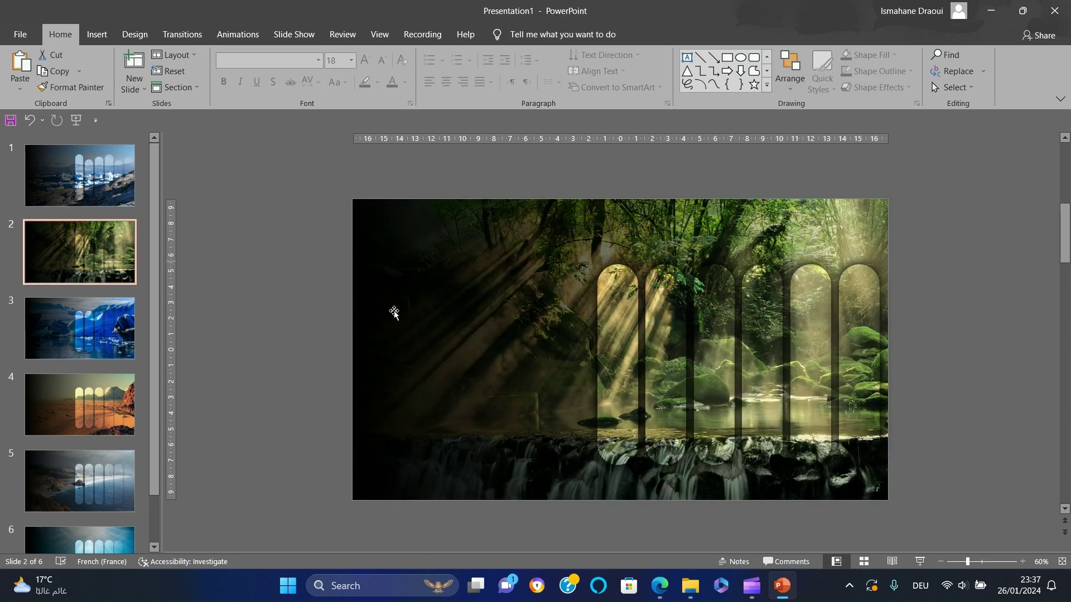
# Step: Vary the lengths of the rounded shapes on slide 2, shortening the fourth strongly and the fifth slightly
pyautogui.click(724, 451)
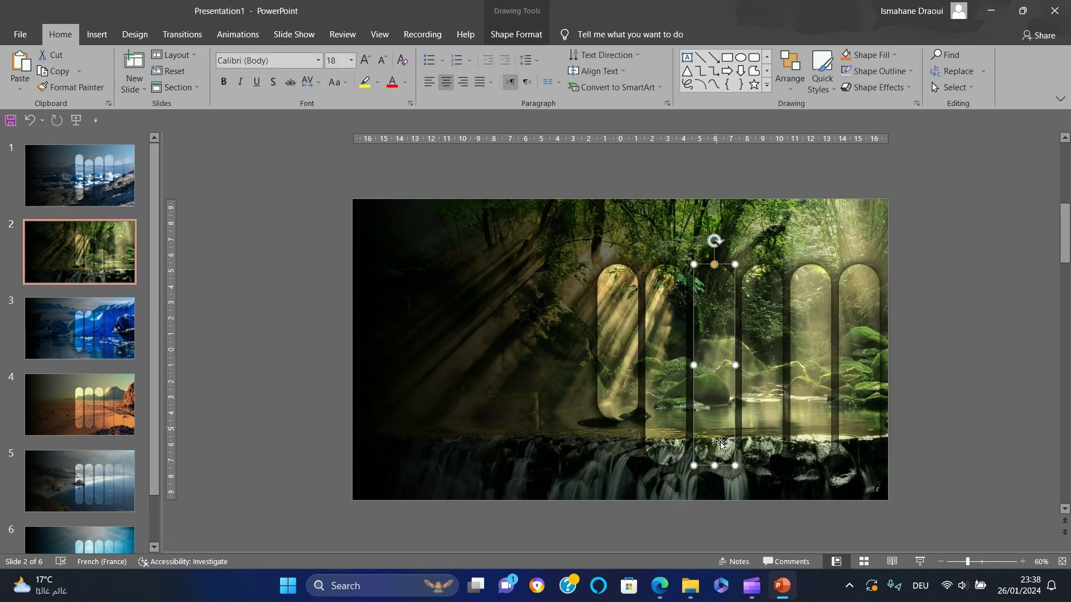
pyautogui.click(781, 402)
pyautogui.moveTo(761, 465); pyautogui.dragTo(762, 403)
pyautogui.click(809, 397)
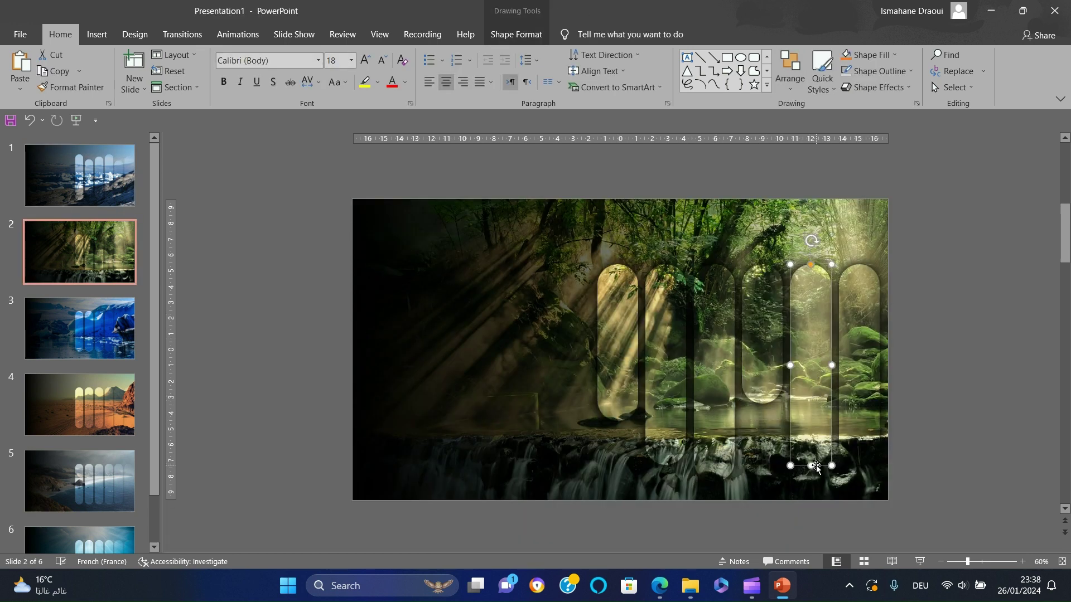
pyautogui.moveTo(811, 466); pyautogui.dragTo(811, 443)
pyautogui.click(856, 452)
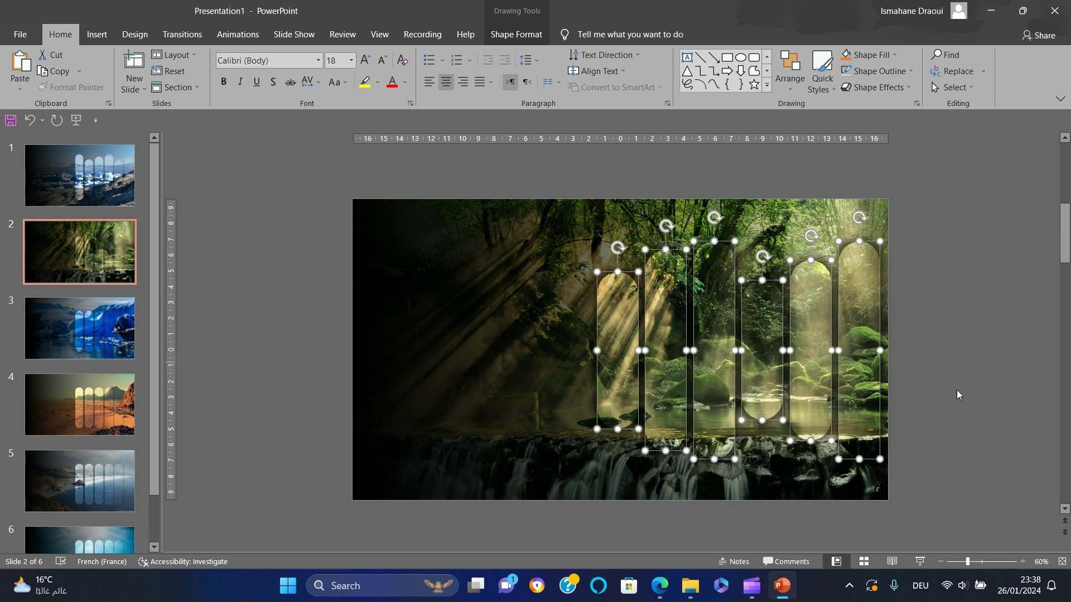
pyautogui.click(987, 392)
# Step: Go through slides 3, 4 and 5 in turn, viewing the rounded shapes on each
pyautogui.click(106, 332)
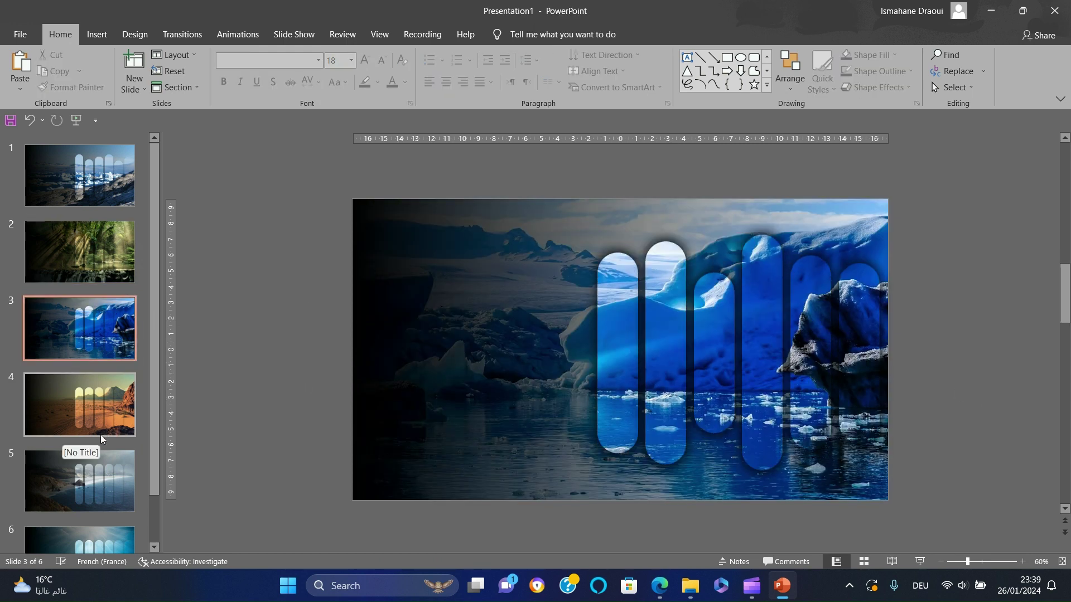
pyautogui.click(97, 438)
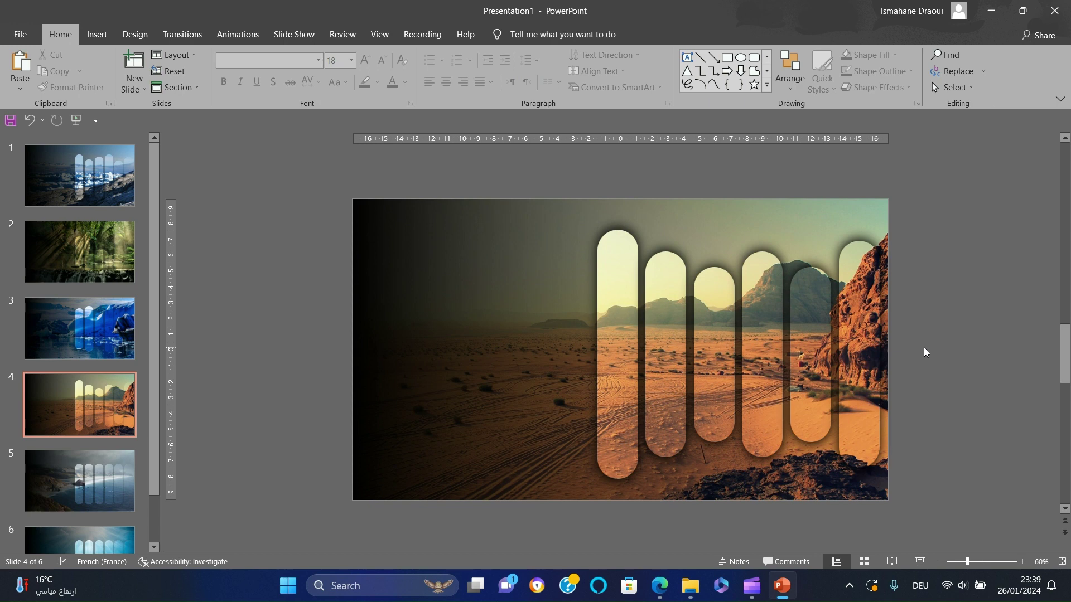
pyautogui.scroll(-2, 925, 353)
pyautogui.click(887, 345)
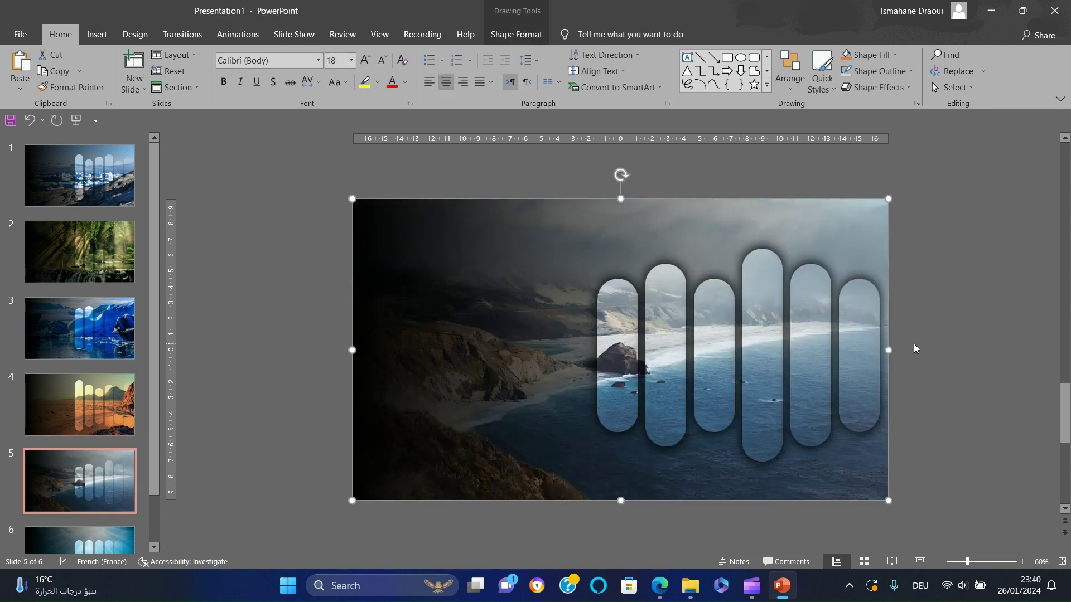
pyautogui.scroll(-1, 914, 349)
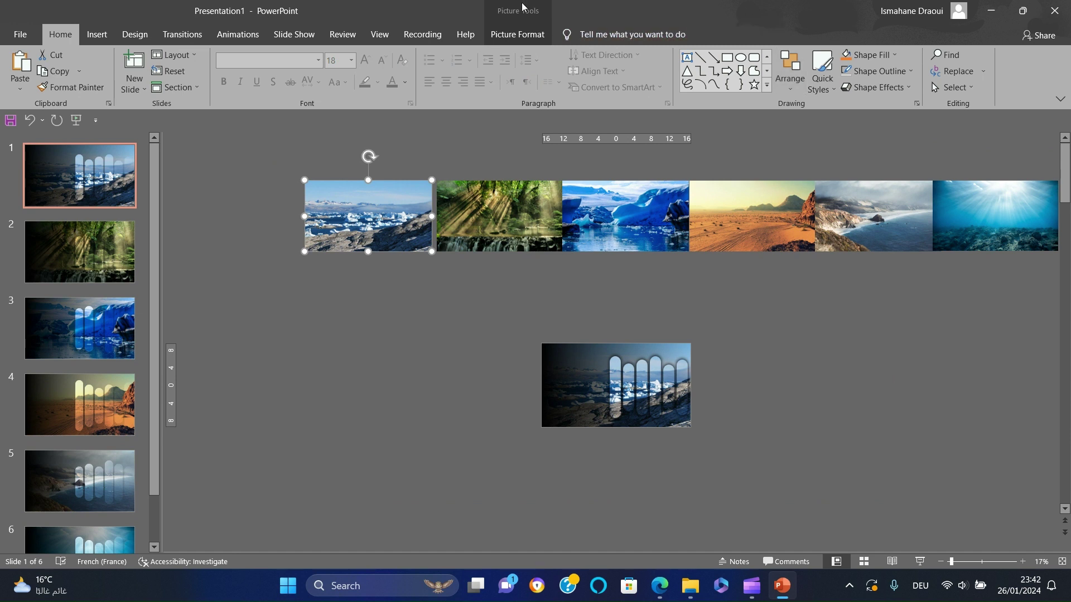
# Step: Crop the iceberg bay and forest pictures above slide 1 to a 1:1 aspect ratio
pyautogui.click(517, 34)
pyautogui.click(911, 85)
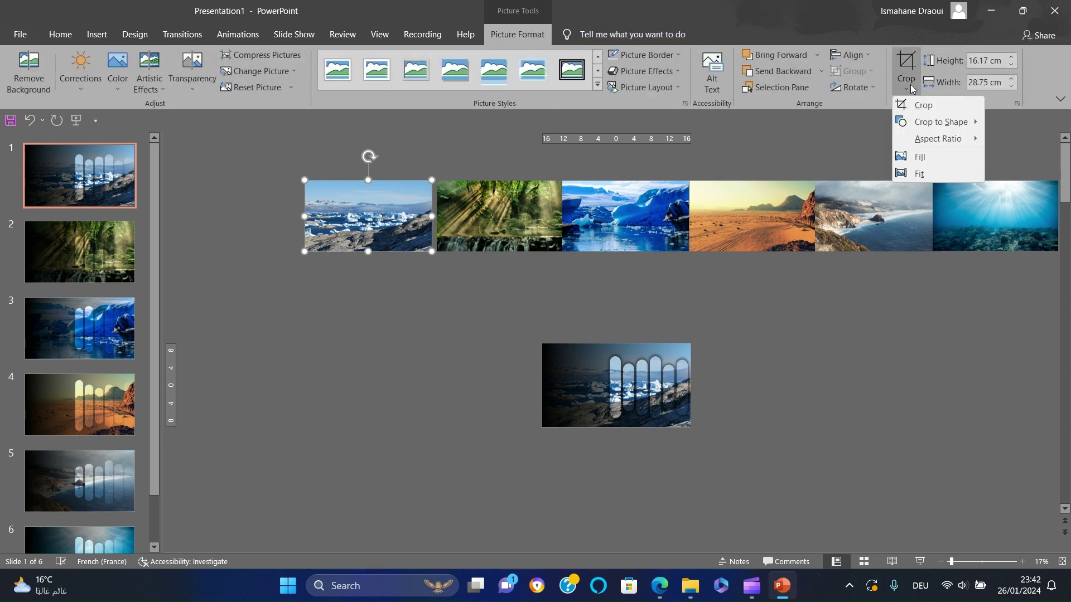
pyautogui.moveTo(958, 140)
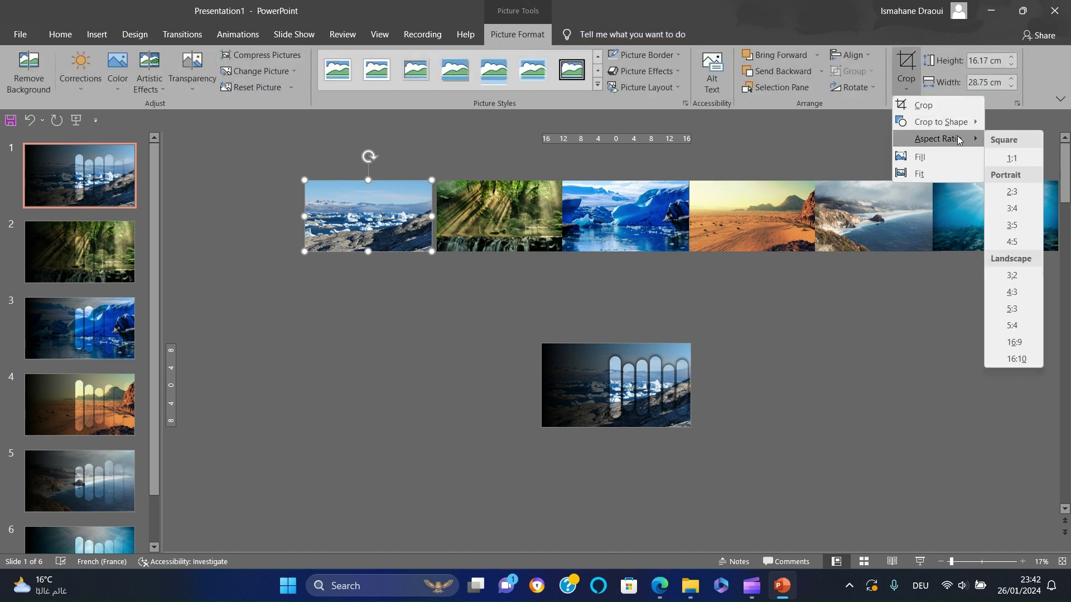
pyautogui.click(1020, 158)
pyautogui.click(971, 323)
pyautogui.click(499, 185)
pyautogui.click(906, 85)
pyautogui.moveTo(943, 139)
pyautogui.click(1017, 158)
# Step: Crop the blue glacier and desert pictures above slide 1 to a 1:1 aspect ratio
pyautogui.click(625, 190)
pyautogui.click(905, 85)
pyautogui.click(1017, 159)
pyautogui.click(752, 216)
pyautogui.click(906, 84)
pyautogui.click(1018, 159)
# Step: Crop the coastline and underwater pictures above slide 1 to a 1:1 aspect ratio
pyautogui.click(873, 216)
pyautogui.click(906, 84)
pyautogui.click(1014, 159)
pyautogui.click(995, 216)
pyautogui.click(906, 85)
pyautogui.click(991, 158)
# Step: Crop all six square pictures above slide 1 to an oval shape
pyautogui.moveTo(294, 253); pyautogui.dragTo(1049, 148)
pyautogui.click(906, 85)
pyautogui.moveTo(970, 121)
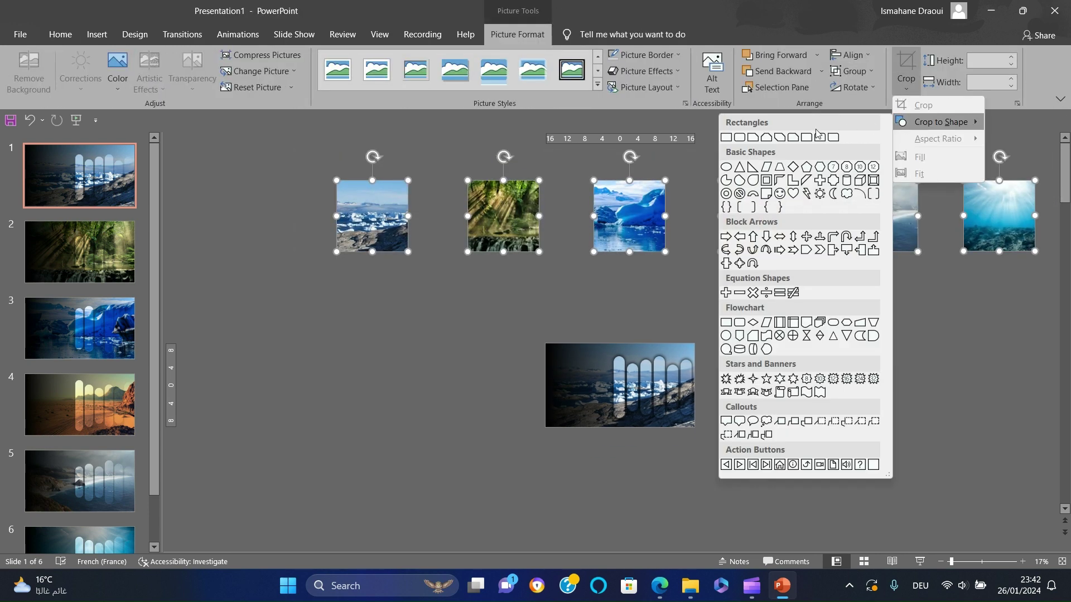
pyautogui.click(725, 166)
pyautogui.click(744, 394)
# Step: Stack the six circular pictures in a column beneath the iceberg bay one, ending with the underwater picture
pyautogui.scroll(-1, 743, 394)
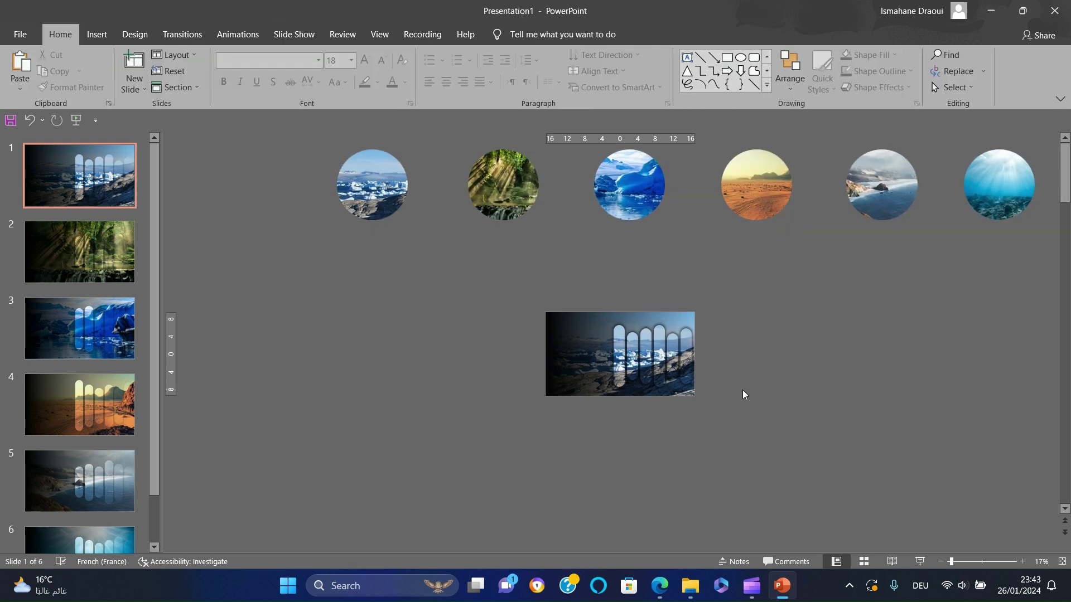
pyautogui.moveTo(503, 184); pyautogui.dragTo(372, 263)
pyautogui.moveTo(629, 184); pyautogui.dragTo(377, 348)
pyautogui.moveTo(757, 185); pyautogui.dragTo(379, 404)
pyautogui.moveTo(881, 184); pyautogui.dragTo(380, 466)
pyautogui.moveTo(999, 208); pyautogui.dragTo(381, 529)
# Step: Shrink the six circular pictures together and tighten the vertical spacing of their column
pyautogui.click(940, 561)
pyautogui.moveTo(535, 502); pyautogui.dragTo(418, 195)
pyautogui.moveTo(493, 227); pyautogui.dragTo(454, 265)
pyautogui.hotkey('ctrl', 'z')
pyautogui.moveTo(456, 476); pyautogui.dragTo(473, 459)
pyautogui.click(474, 312)
pyautogui.moveTo(474, 287); pyautogui.dragTo(474, 271)
pyautogui.moveTo(485, 344); pyautogui.dragTo(484, 334)
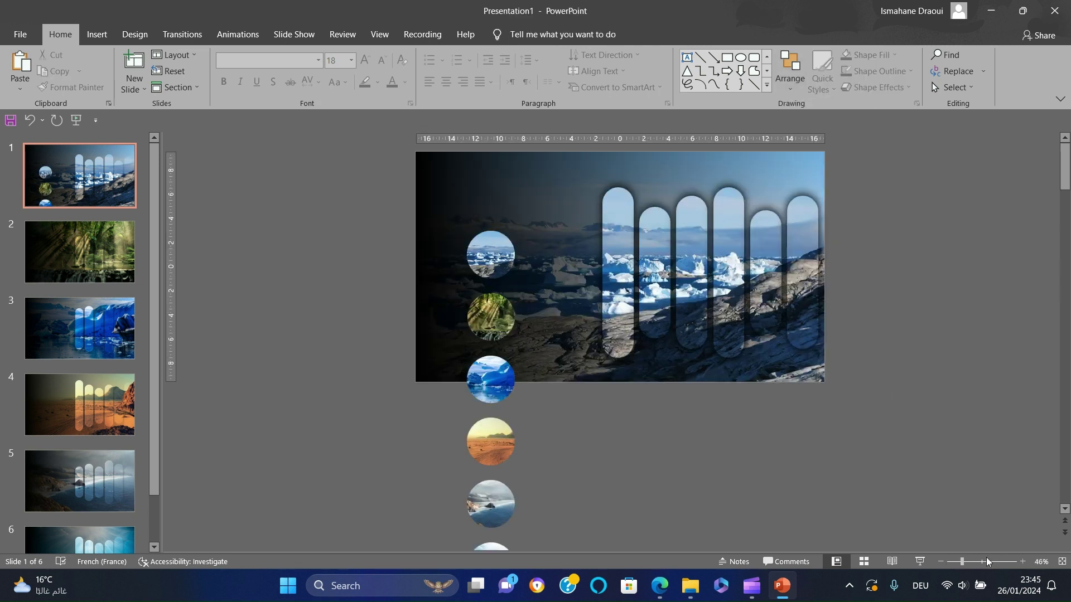
# Step: Set the height and width of all six circular pictures to 3 cm
pyautogui.click(941, 561)
pyautogui.click(941, 561)
pyautogui.click(941, 562)
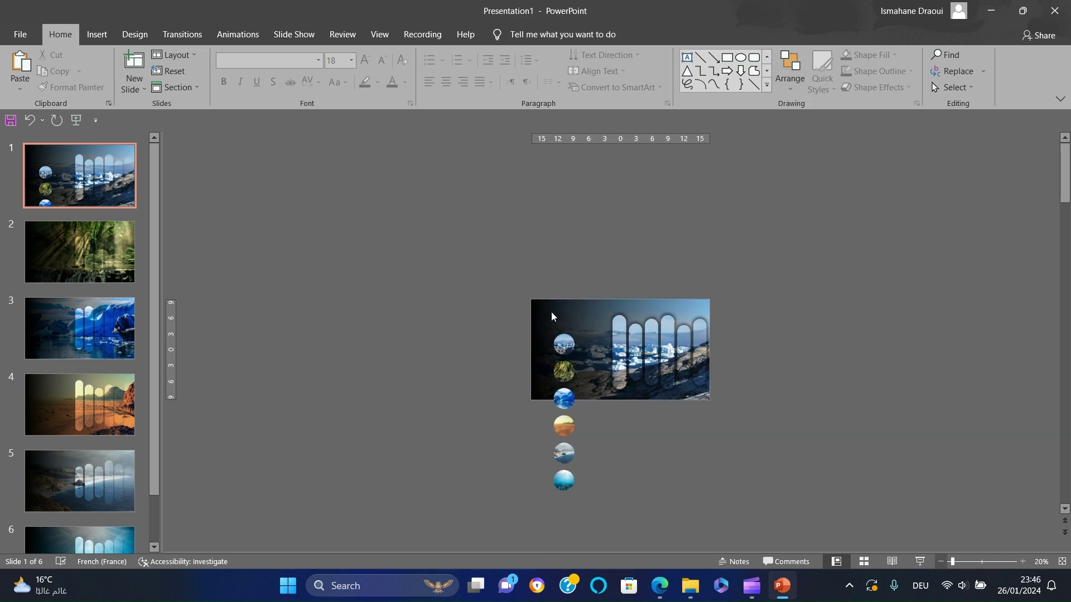
pyautogui.moveTo(529, 313); pyautogui.dragTo(582, 504)
pyautogui.click(517, 34)
pyautogui.write('3')
pyautogui.press('Return')
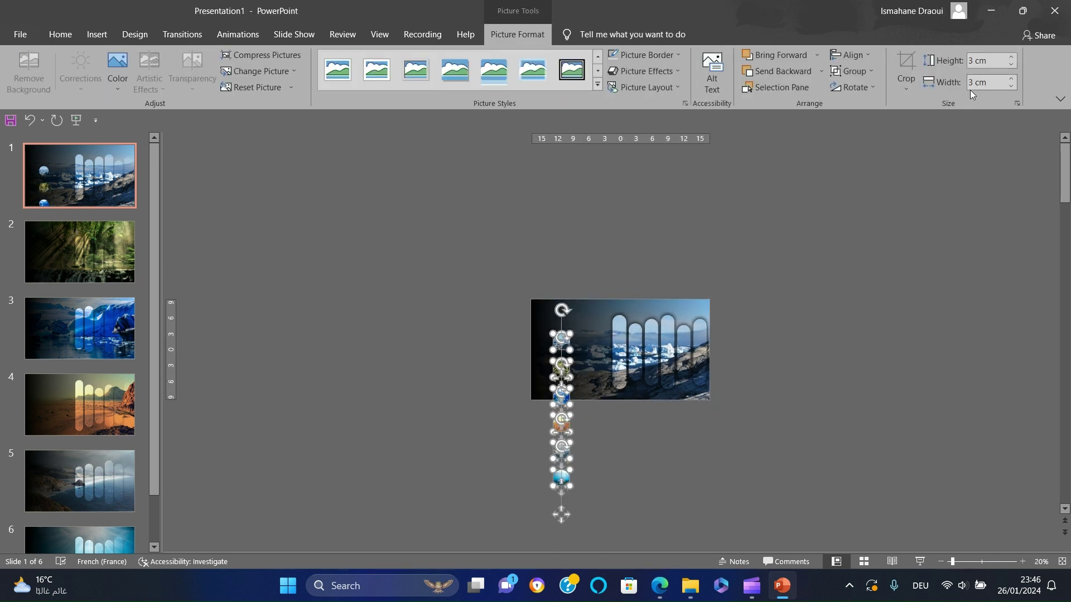
# Step: Place the 6 cm iceberg bay circle above the five small circles on slide 1 and shift the whole column to the slide's left edge
pyautogui.click(555, 356)
pyautogui.click(849, 54)
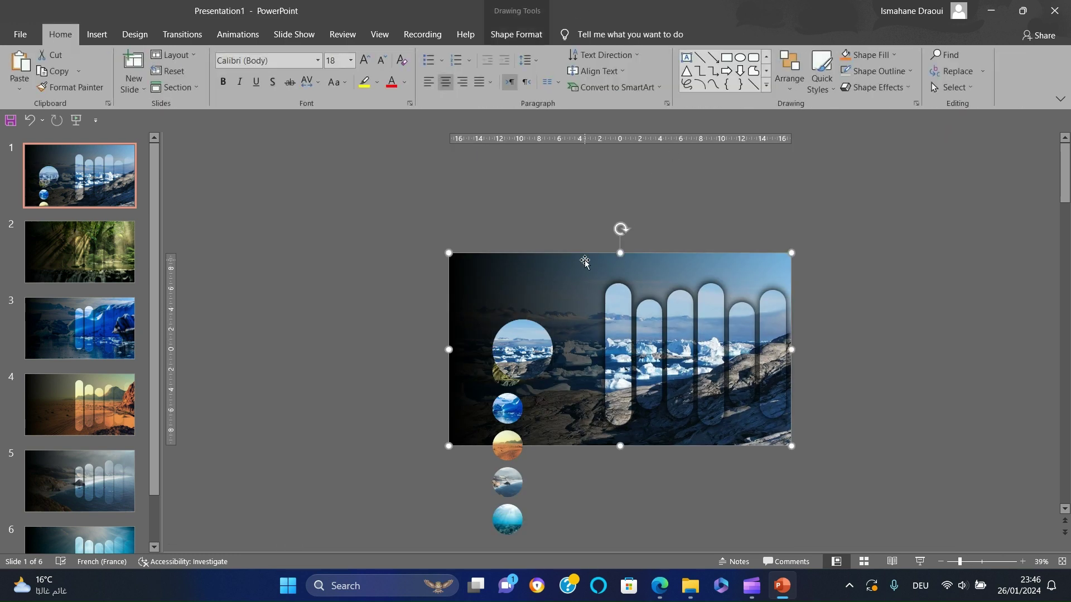
pyautogui.moveTo(521, 347); pyautogui.dragTo(502, 309)
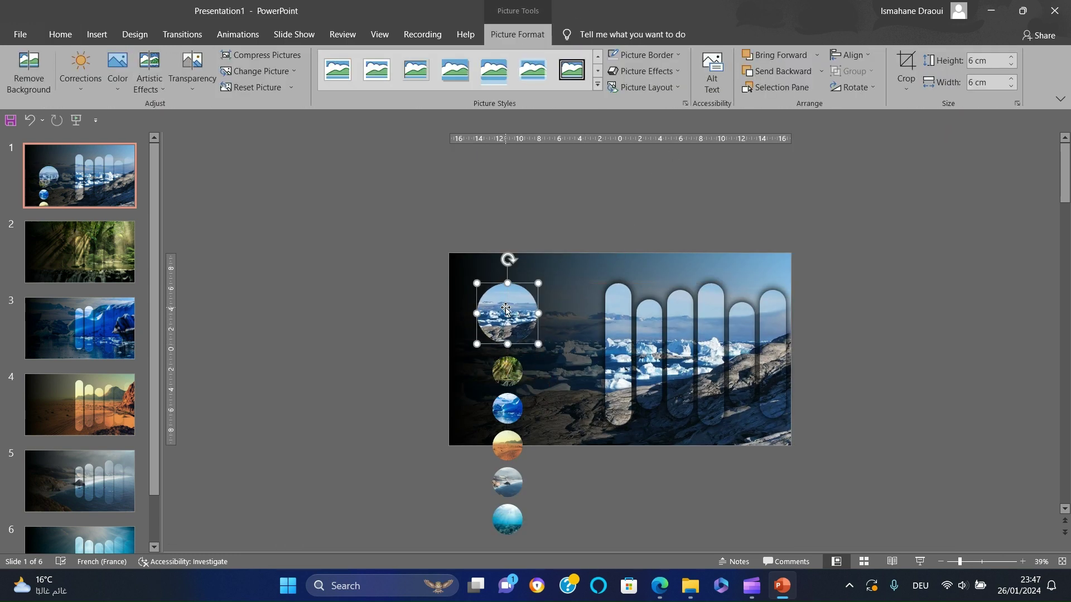
pyautogui.moveTo(555, 237); pyautogui.dragTo(451, 543)
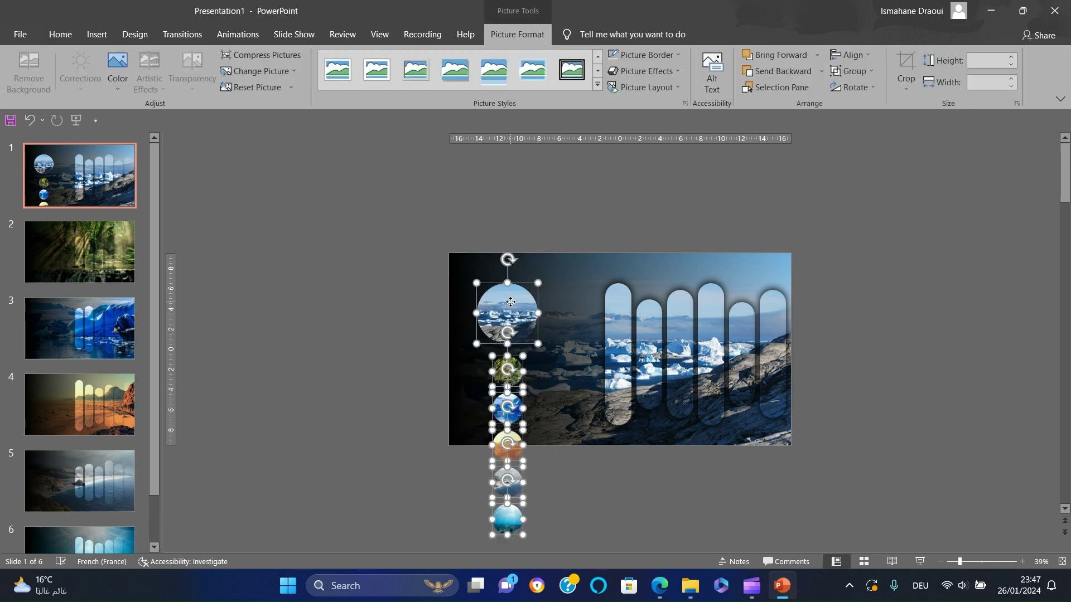
pyautogui.moveTo(510, 302); pyautogui.dragTo(488, 343)
pyautogui.scroll(-1, 622, 500)
# Step: Add the title "Frozen Frontiers" beside the large iceberg circle on slide 1, in a serif font at size 28
pyautogui.write('Frozen Frontiers')
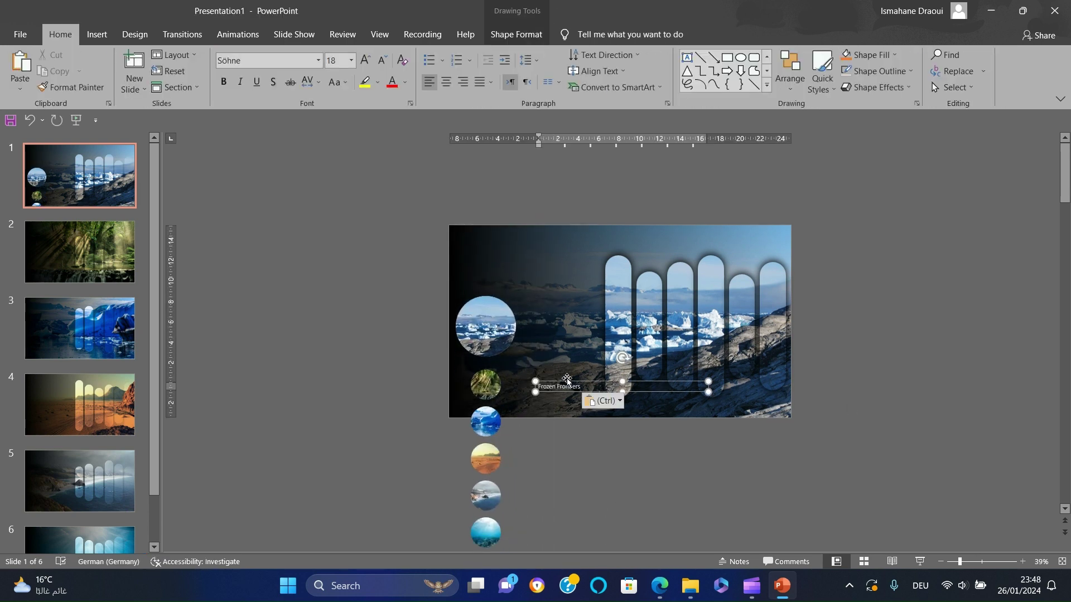
pyautogui.moveTo(570, 385); pyautogui.dragTo(555, 304)
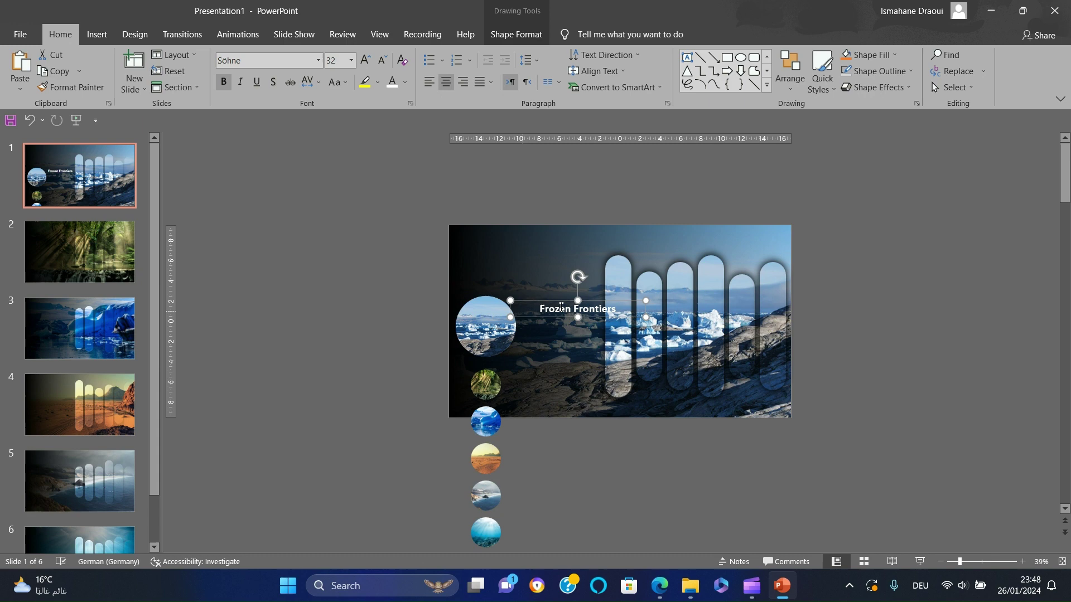
pyautogui.click(319, 60)
pyautogui.click(239, 289)
pyautogui.click(383, 60)
pyautogui.click(383, 60)
pyautogui.click(383, 60)
pyautogui.click(383, 60)
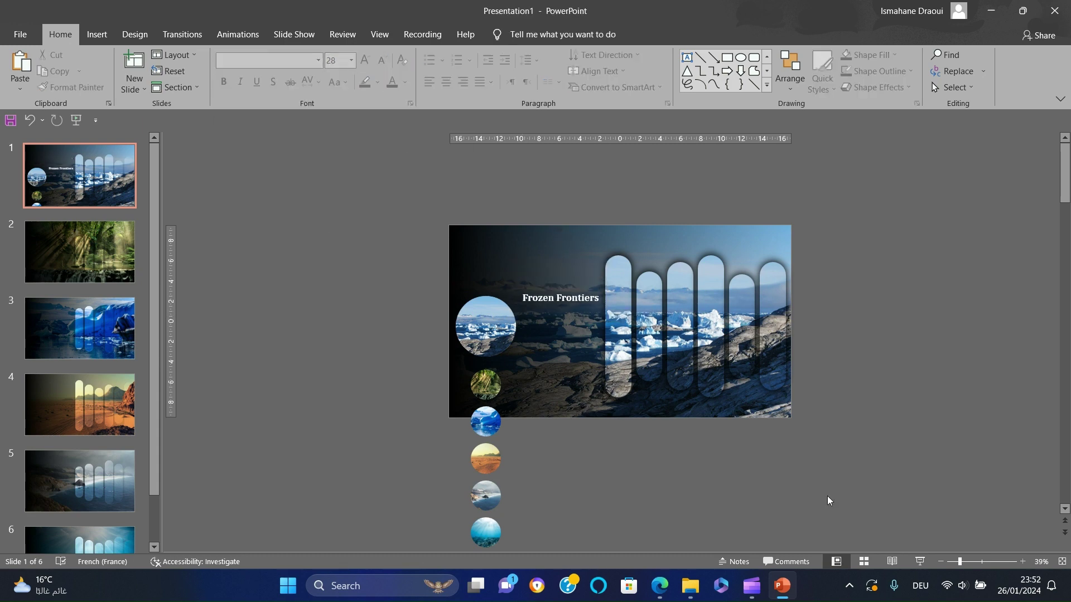
# Step: Add the description "exploring the frozen frontiers of the Arctic and Antarctic regions." in a narrow text box beneath the title
pyautogui.write('exploring the frozen frontiers of the Arctic and Antarctic regions. Witness the icy landscapes and discuss the unique features of these polar environments, highlighting the importance of preserving these pristine, frozen expanses.')
pyautogui.moveTo(708, 388); pyautogui.dragTo(606, 388)
pyautogui.moveTo(536, 418); pyautogui.dragTo(524, 417)
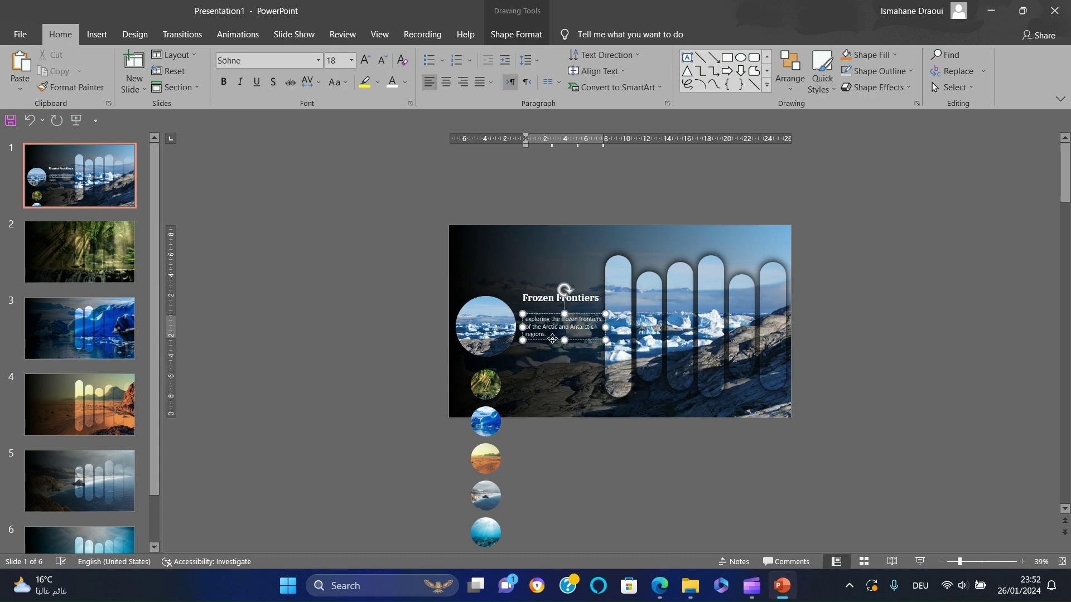
# Step: Change the font of the description beneath the title to Georgia
pyautogui.click(318, 60)
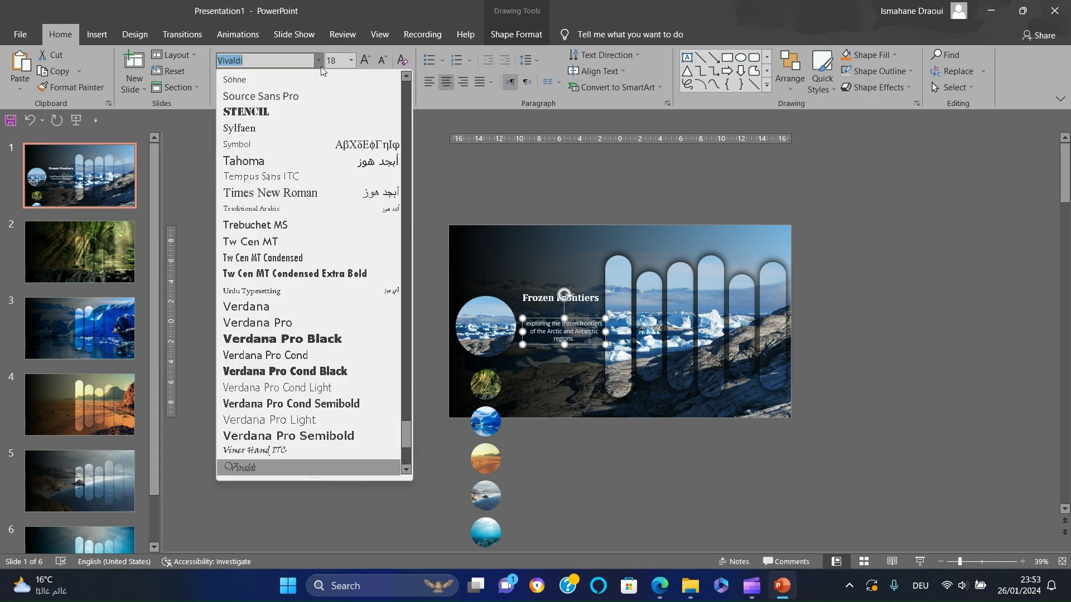
pyautogui.scroll(15, 340, 248)
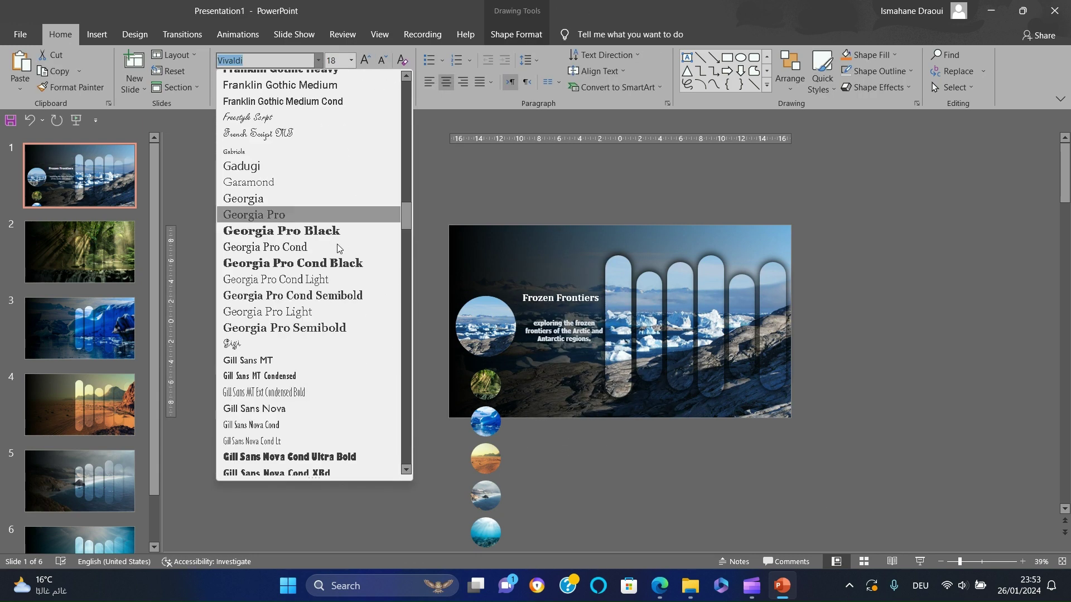
pyautogui.click(340, 199)
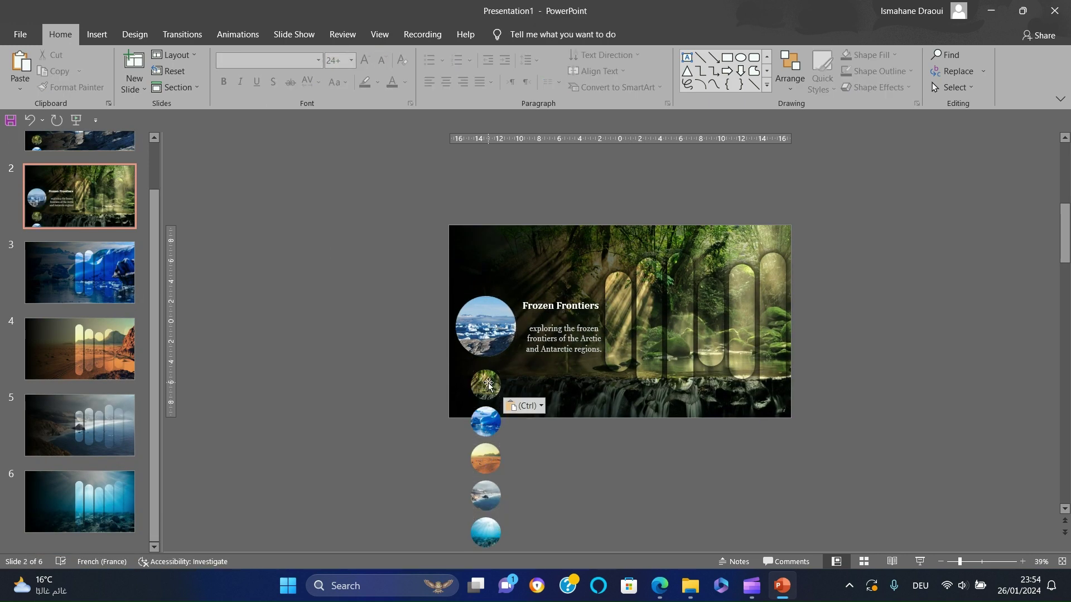
# Step: Enlarge the rainforest circle on slide 2 to 6 cm and centre it beneath the iceberg bay circle
pyautogui.click(489, 385)
pyautogui.click(987, 60)
pyautogui.write('6')
pyautogui.press('Return')
pyautogui.click(496, 317)
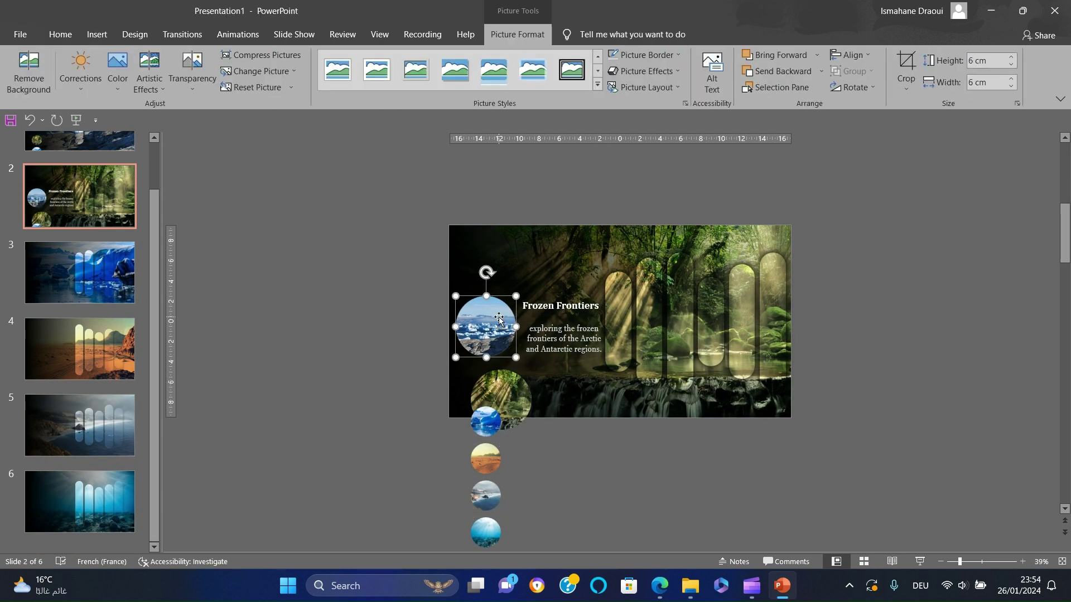
pyautogui.moveTo(512, 395); pyautogui.dragTo(498, 362)
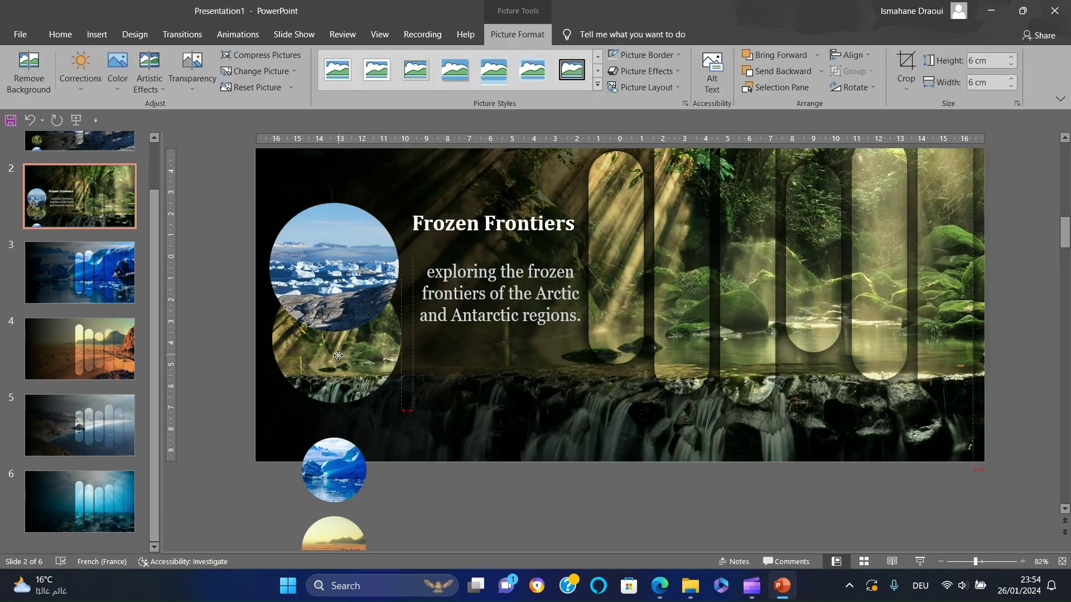
# Step: Reduce the iceberg bay circle on slide 2 to 3 cm and move it and the rainforest circle up, with the iceberg one on top
pyautogui.click(335, 262)
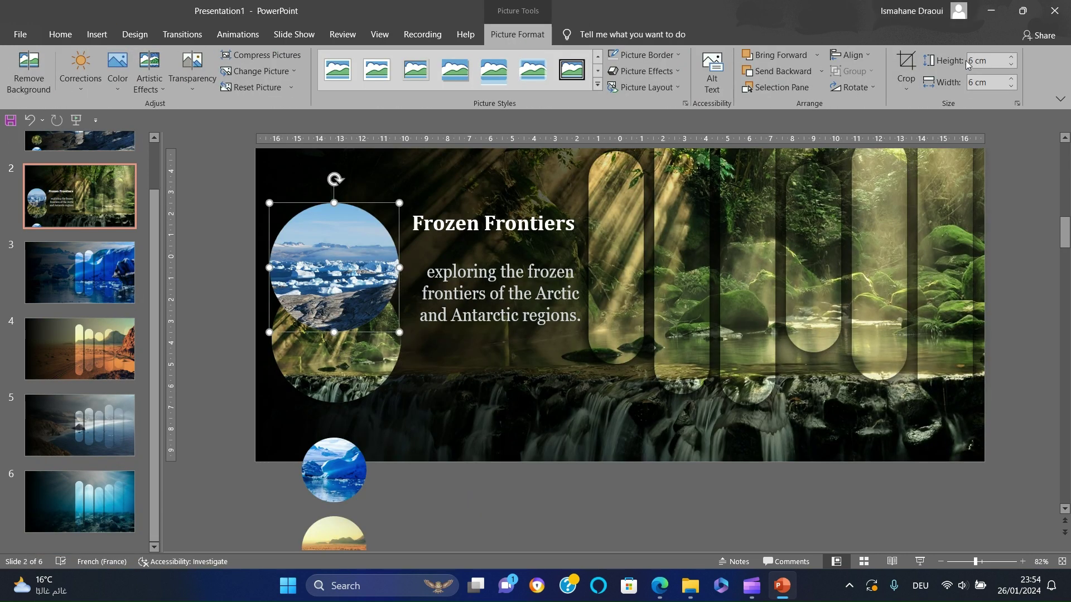
pyautogui.click(980, 61)
pyautogui.write('3')
pyautogui.press('Return')
pyautogui.moveTo(302, 235); pyautogui.dragTo(334, 173)
pyautogui.moveTo(353, 371); pyautogui.dragTo(353, 301)
# Step: Close the gap between the large rainforest circle and the four small circles beneath it on slide 2
pyautogui.scroll(2, 354, 301)
pyautogui.scroll(-2, 335, 219)
pyautogui.moveTo(335, 239); pyautogui.dragTo(452, 474)
pyautogui.scroll(-3, 414, 346)
pyautogui.scroll(3, 452, 474)
pyautogui.scroll(-5, 451, 474)
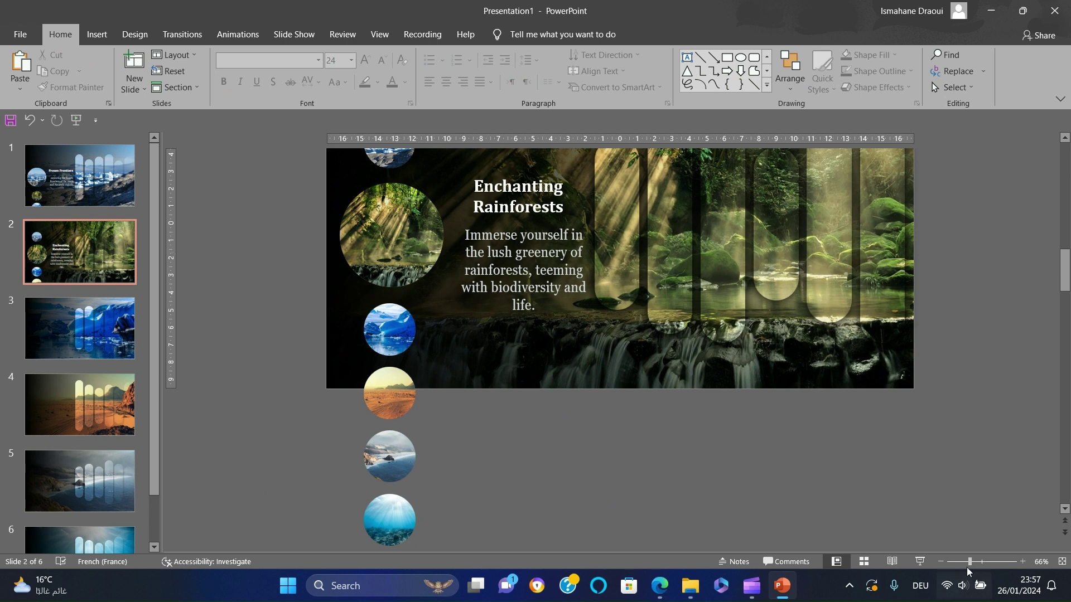
pyautogui.moveTo(965, 562); pyautogui.dragTo(953, 563)
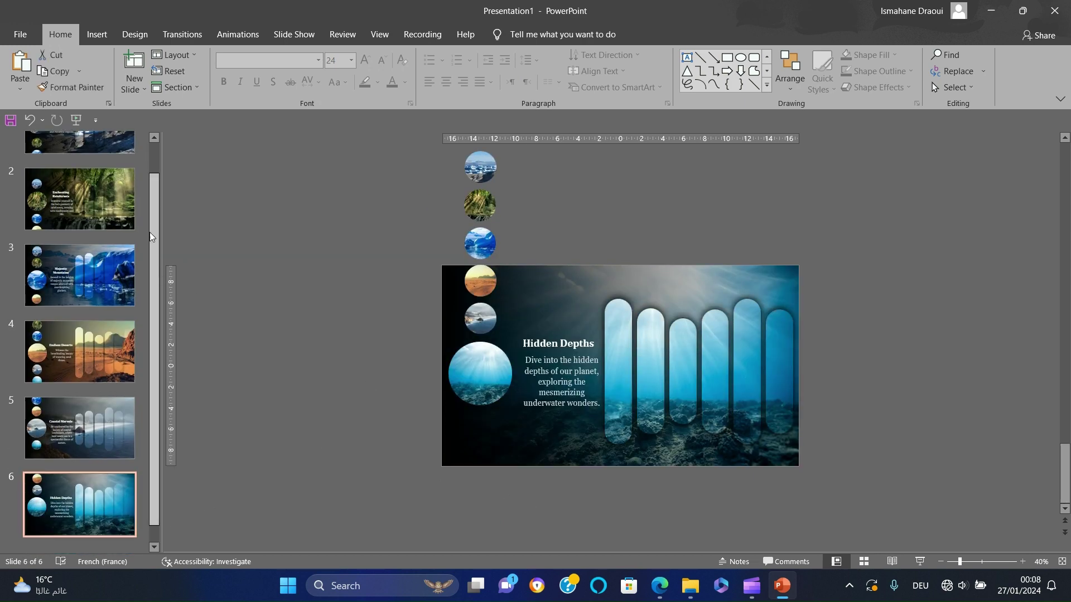
# Step: Apply the Morph transition to slides 2 through 6
pyautogui.scroll(2, 149, 237)
pyautogui.click(92, 233)
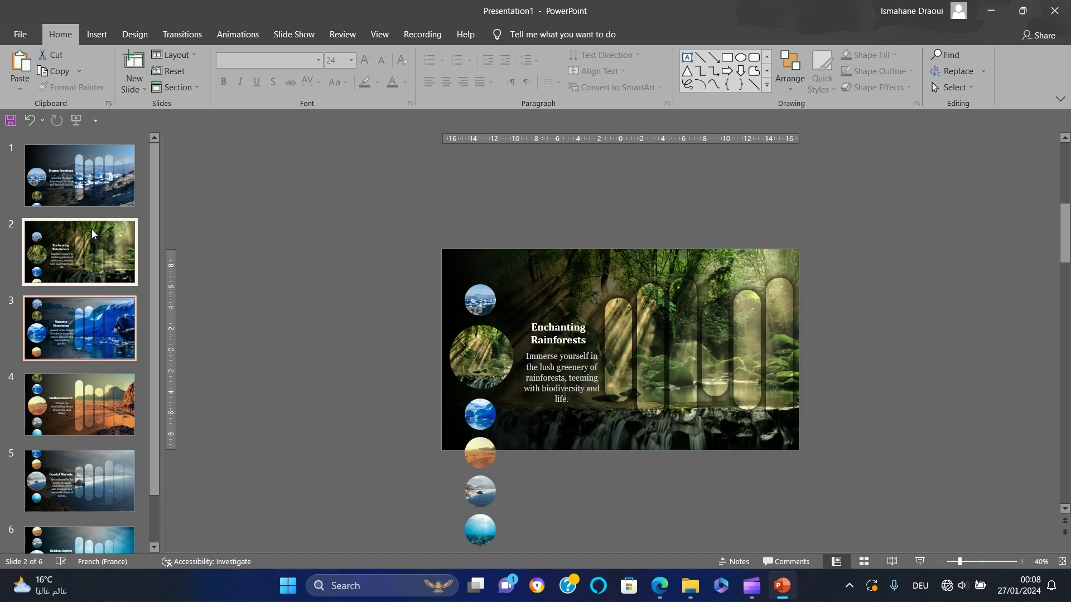
pyautogui.scroll(-2, 92, 234)
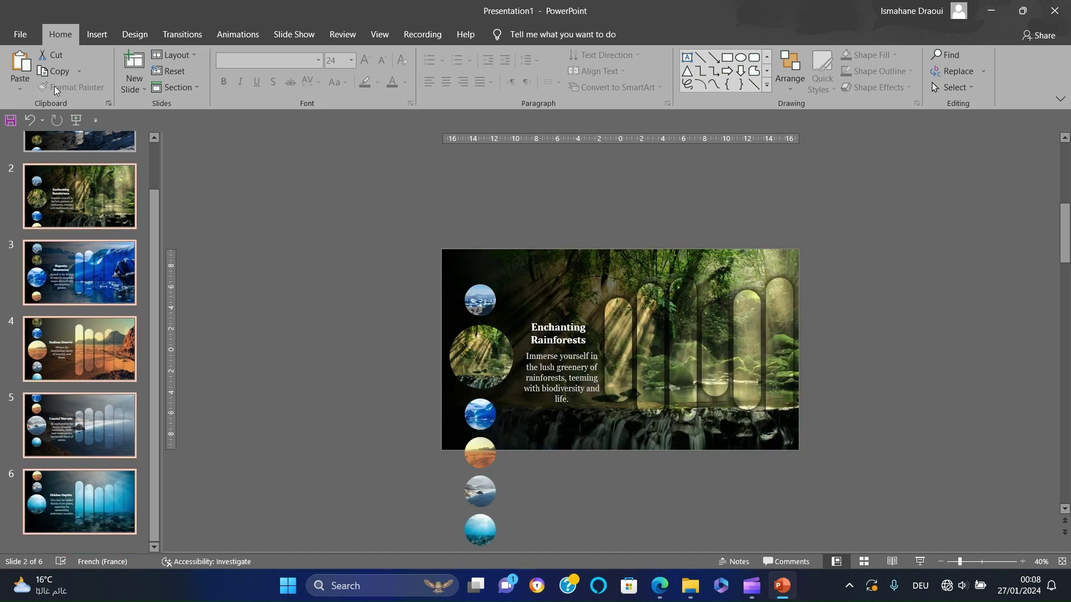
pyautogui.click(195, 36)
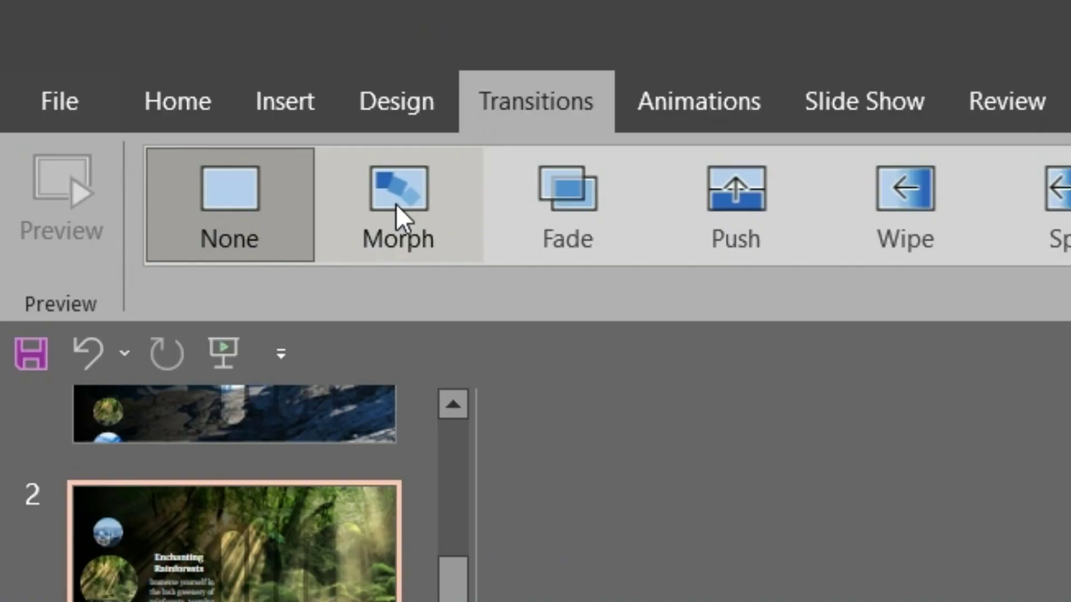
pyautogui.click(396, 204)
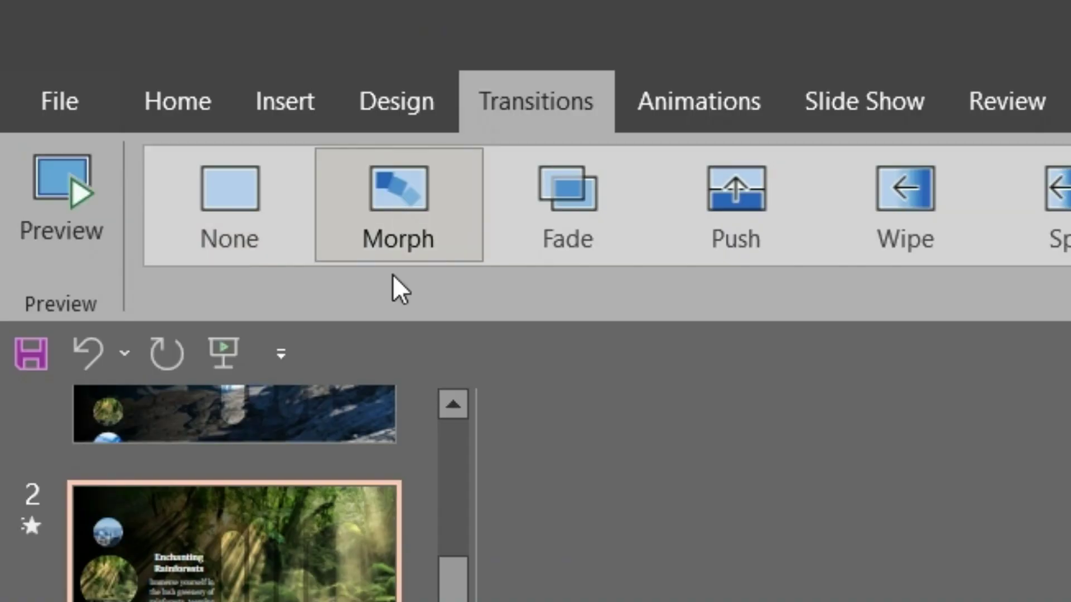
pyautogui.scroll(2, 461, 476)
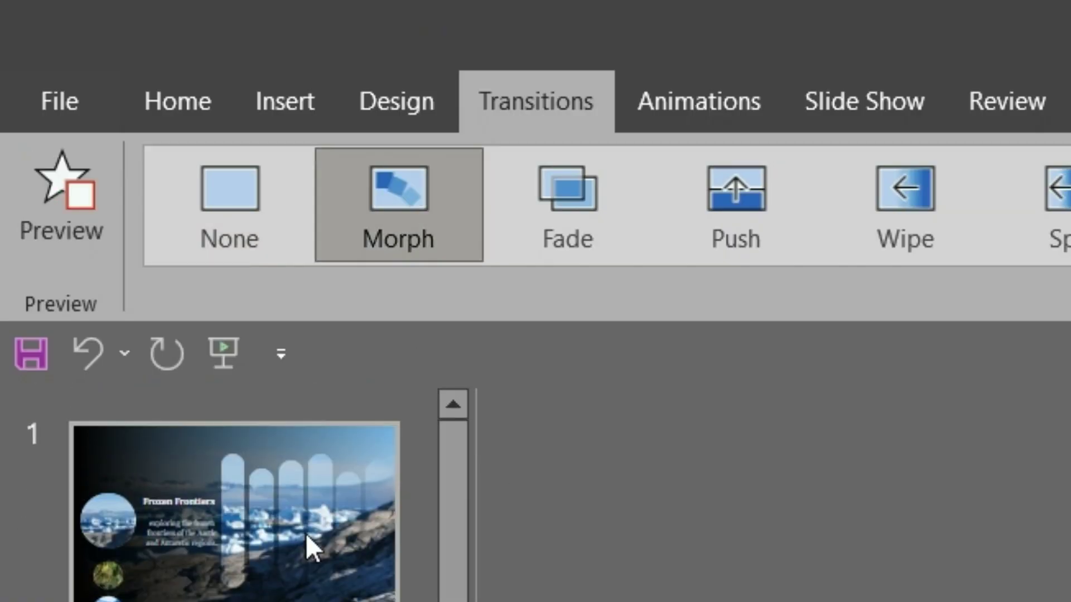